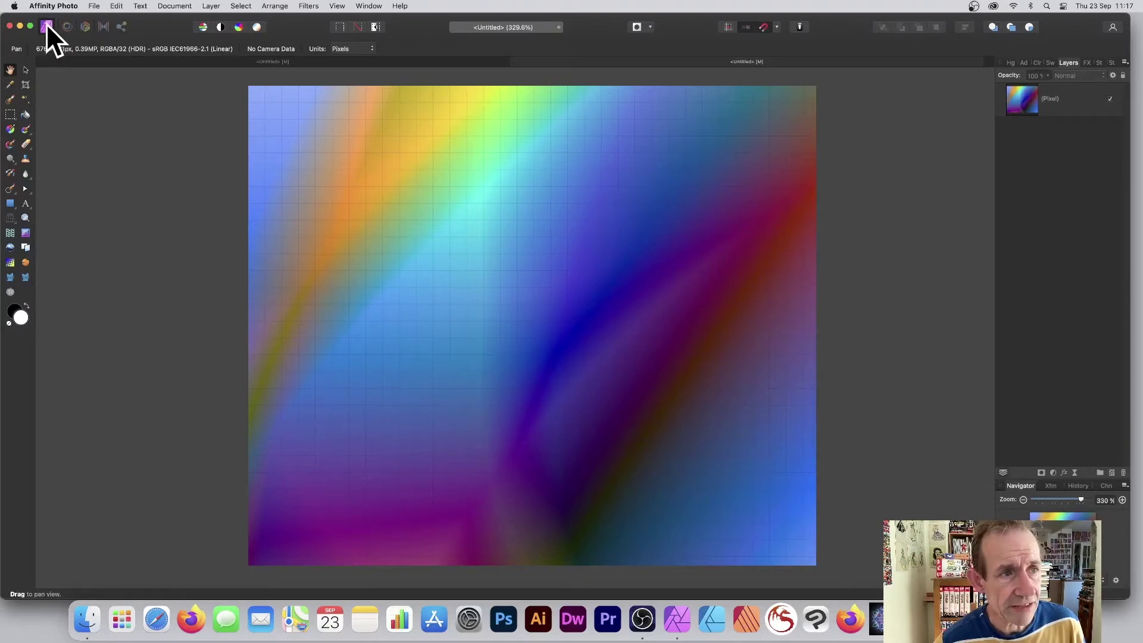
Switch to the Export persona, where a background slice exports as background.png
{"action": "left_click", "coordinate": [122, 27]}
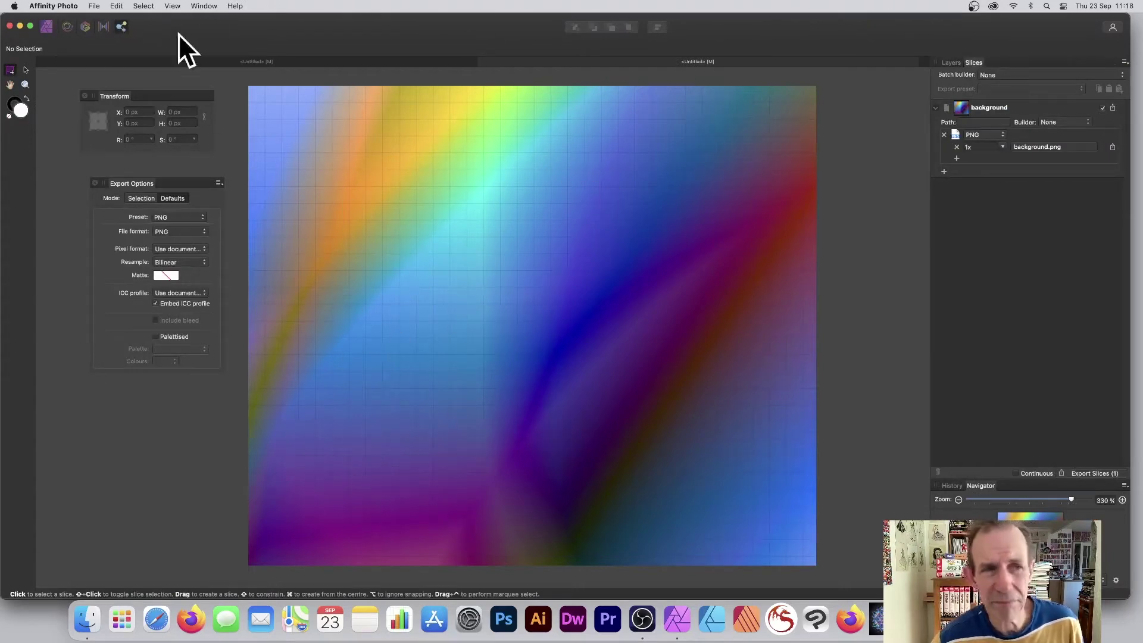
{"action": "left_click", "coordinate": [172, 6]}
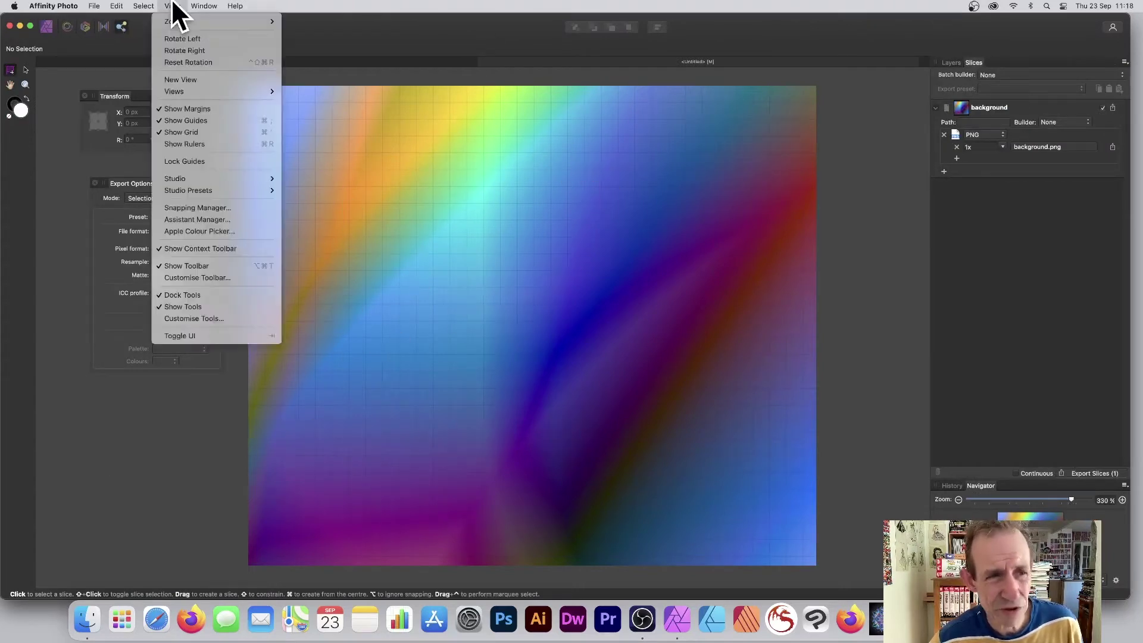
{"action": "left_click", "coordinate": [188, 131]}
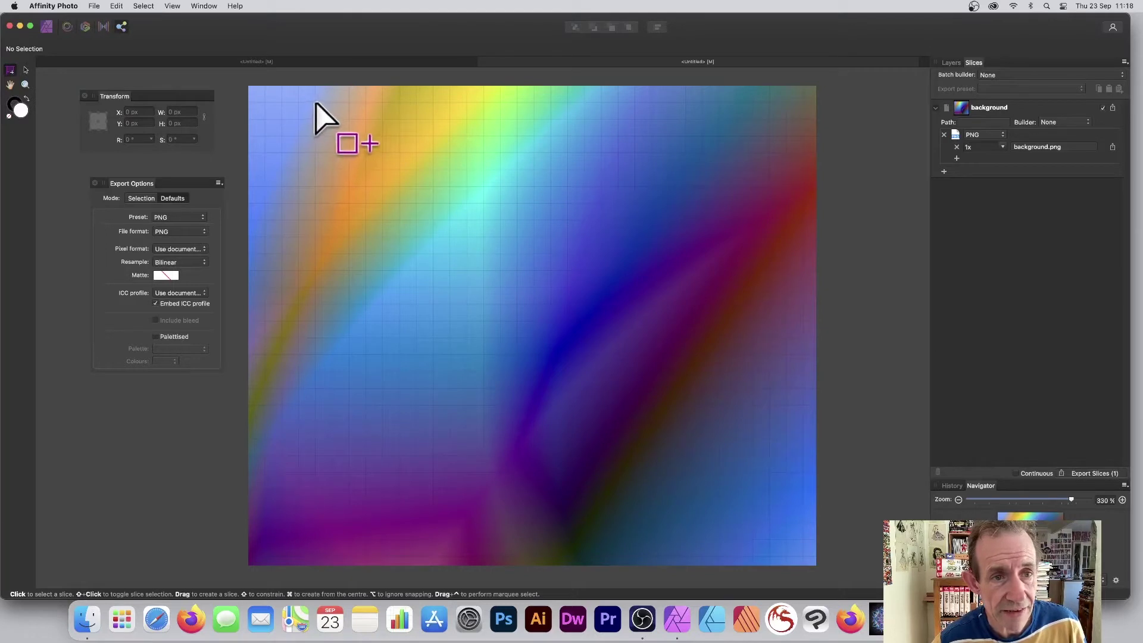
Drag out slice1 across the upper gradient and slice2 directly beneath it, each 360×160 px
{"action": "left_click_drag", "start_coordinate": [315, 103], "coordinate": [614, 239]}
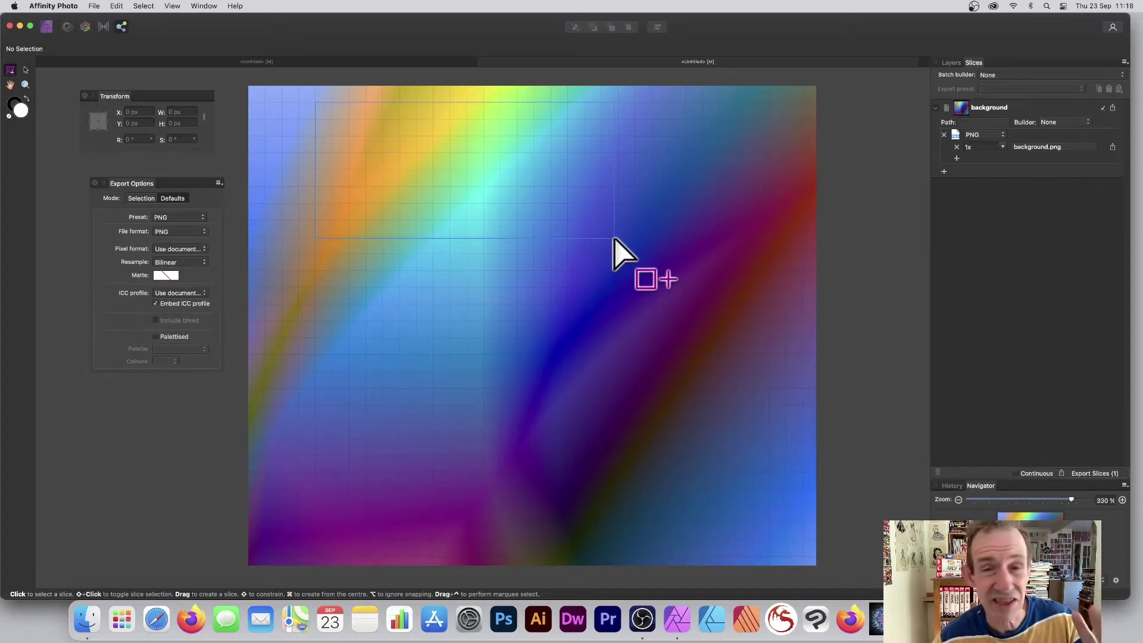
{"action": "mouse_move", "coordinate": [613, 238]}
{"action": "left_mouse_down"}
{"action": "mouse_move", "coordinate": [629, 242]}
{"action": "mouse_move", "coordinate": [617, 236]}
{"action": "left_mouse_up"}
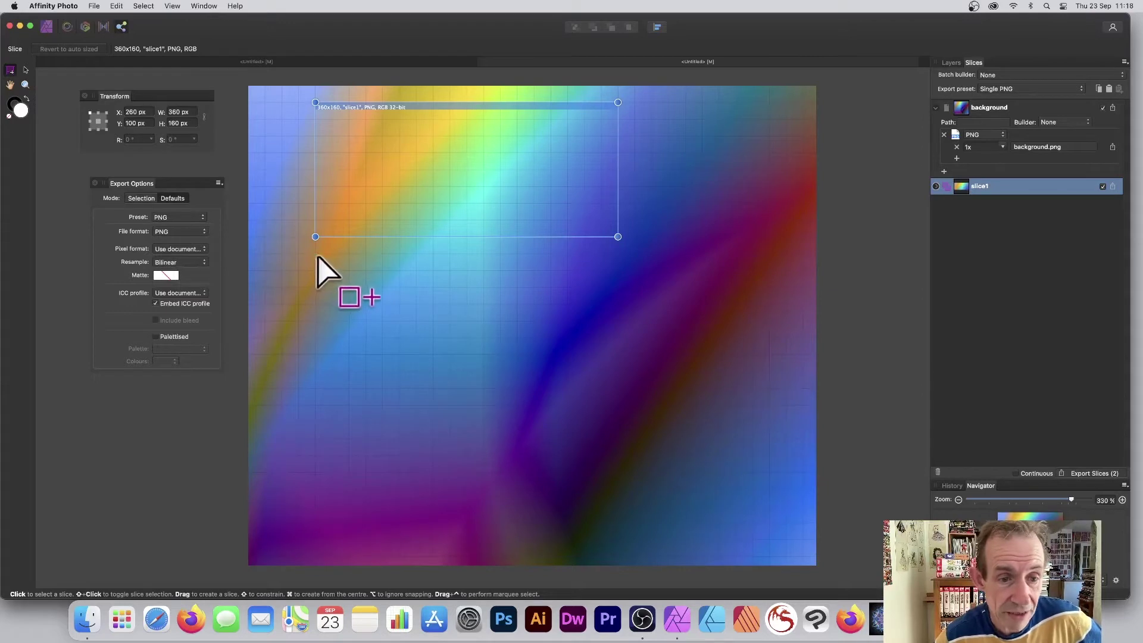
{"action": "left_click_drag", "start_coordinate": [315, 254], "coordinate": [618, 388]}
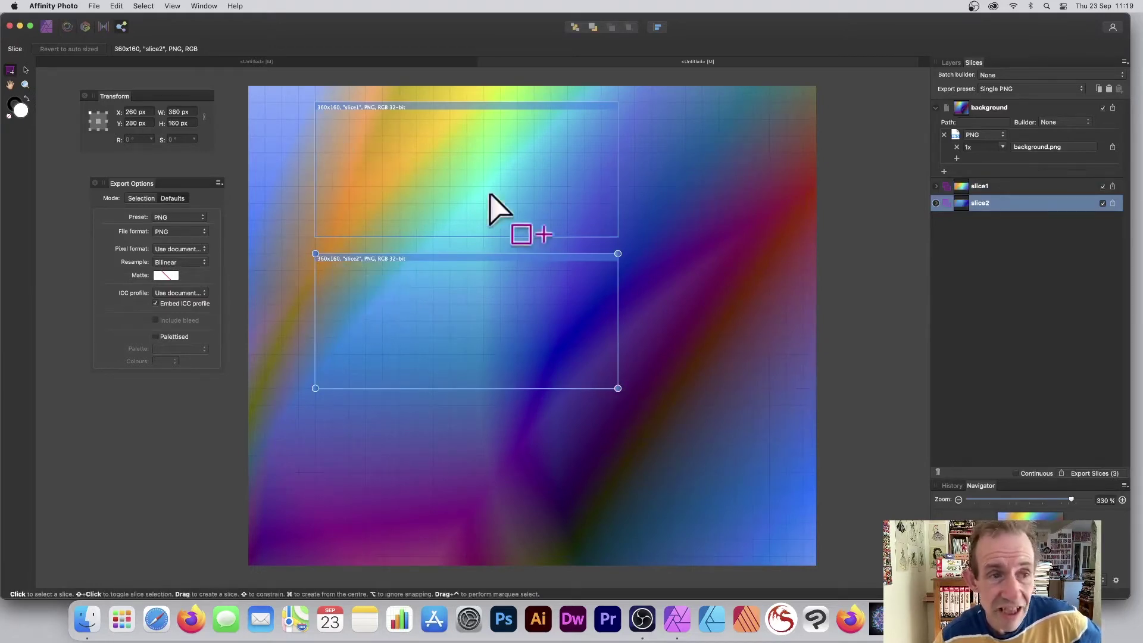
Set slice2's width to 300, trim it to about 129×83 px, and move it upper right
{"action": "left_click", "coordinate": [192, 113]}
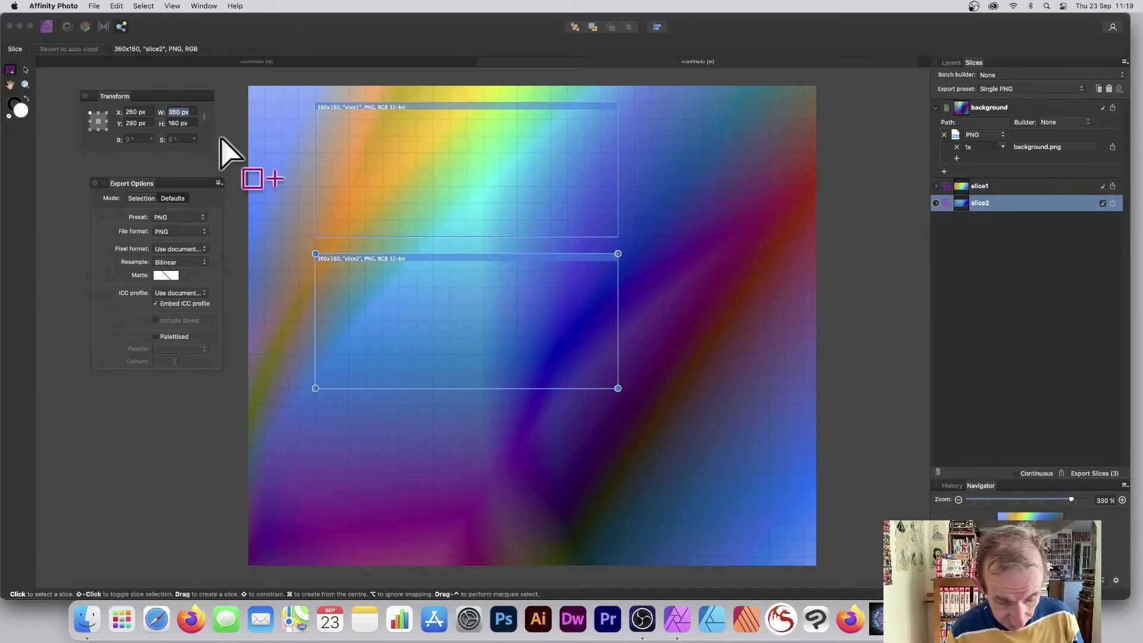
{"action": "type", "text": "30"}
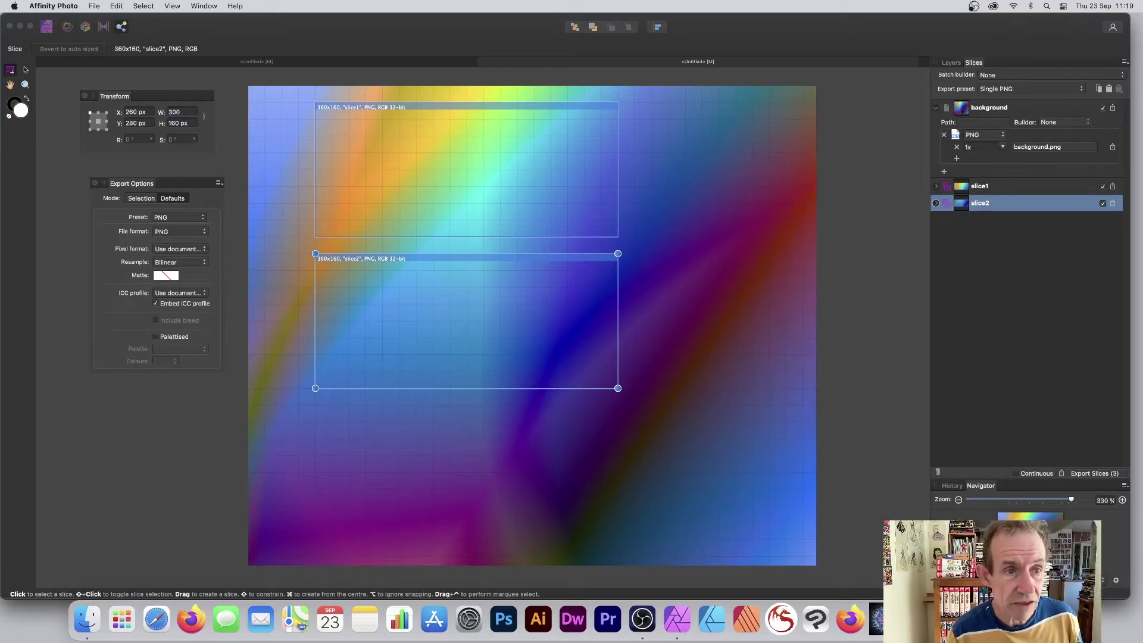
{"action": "type", "text": "0"}
{"action": "key", "text": "Return"}
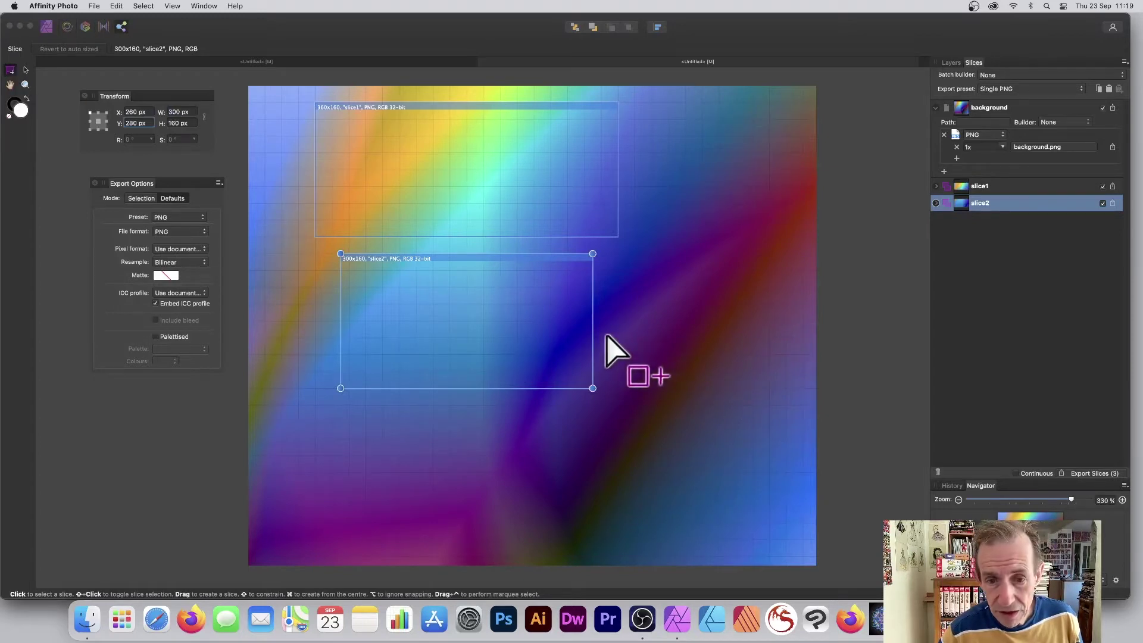
{"action": "left_click_drag", "start_coordinate": [592, 329], "coordinate": [449, 309]}
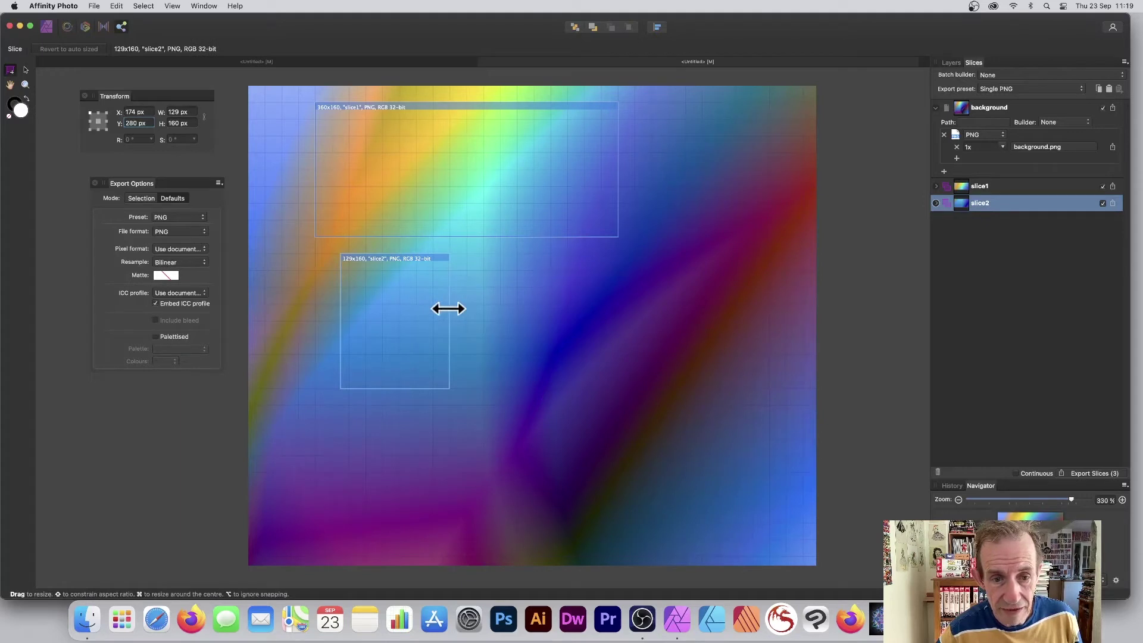
{"action": "left_click_drag", "start_coordinate": [399, 388], "coordinate": [398, 323]}
{"action": "left_click_drag", "start_coordinate": [404, 258], "coordinate": [691, 106]}
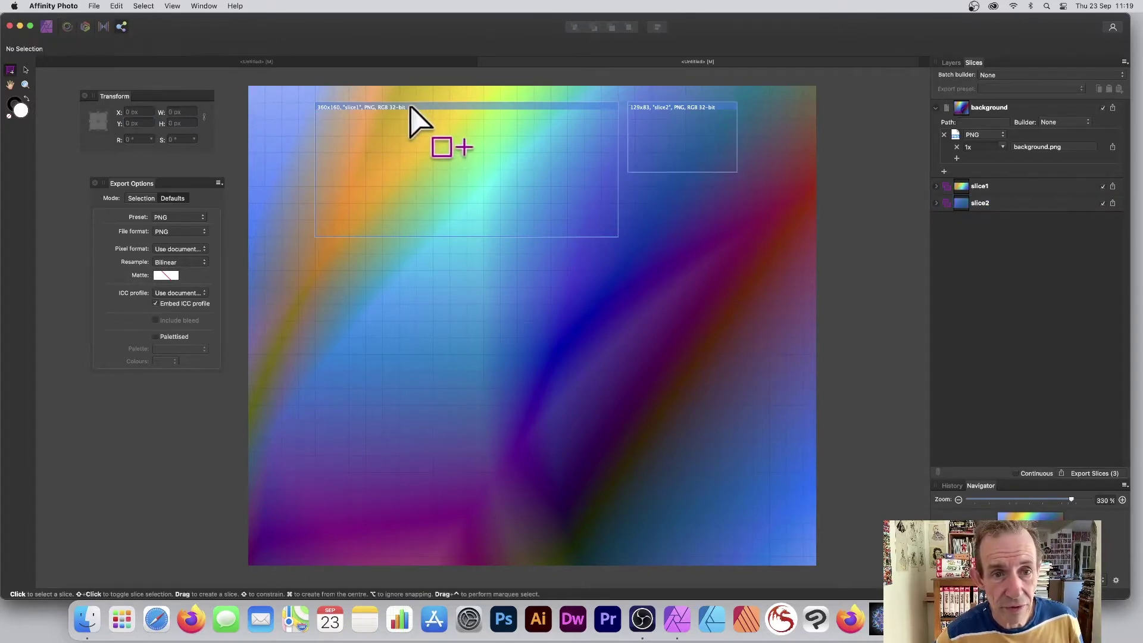
Select slice1 and slice2 and Align Top relative to Selection Bounds
{"action": "left_click", "coordinate": [421, 119]}
{"action": "left_click", "coordinate": [669, 113], "text": "shift"}
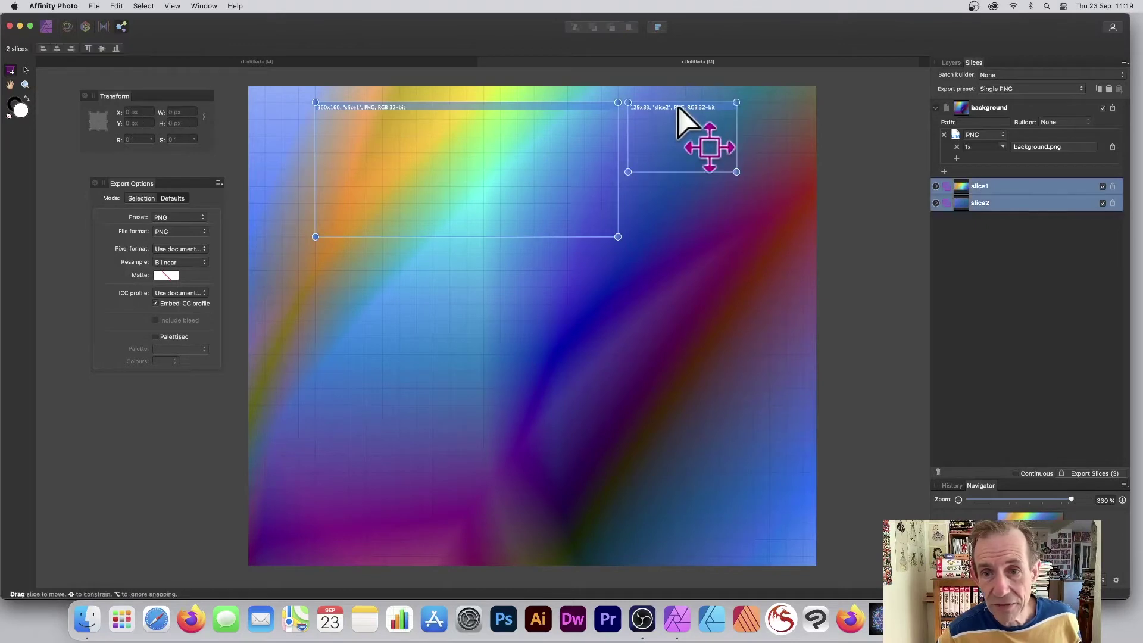
{"action": "left_click_drag", "start_coordinate": [905, 169], "coordinate": [1037, 179]}
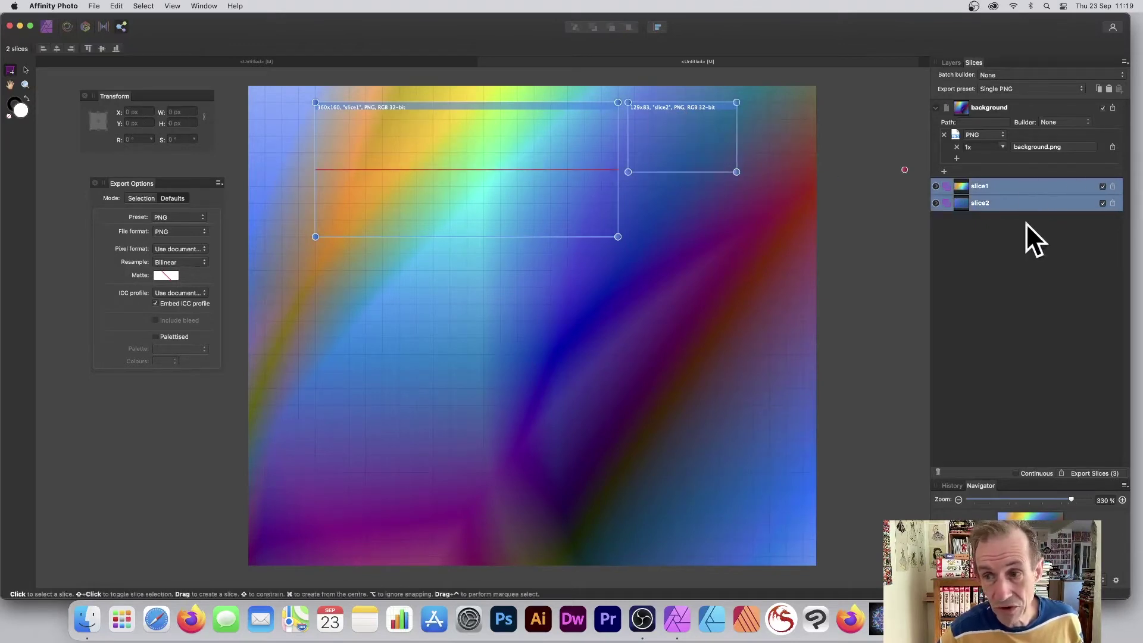
{"action": "left_click", "coordinate": [658, 27]}
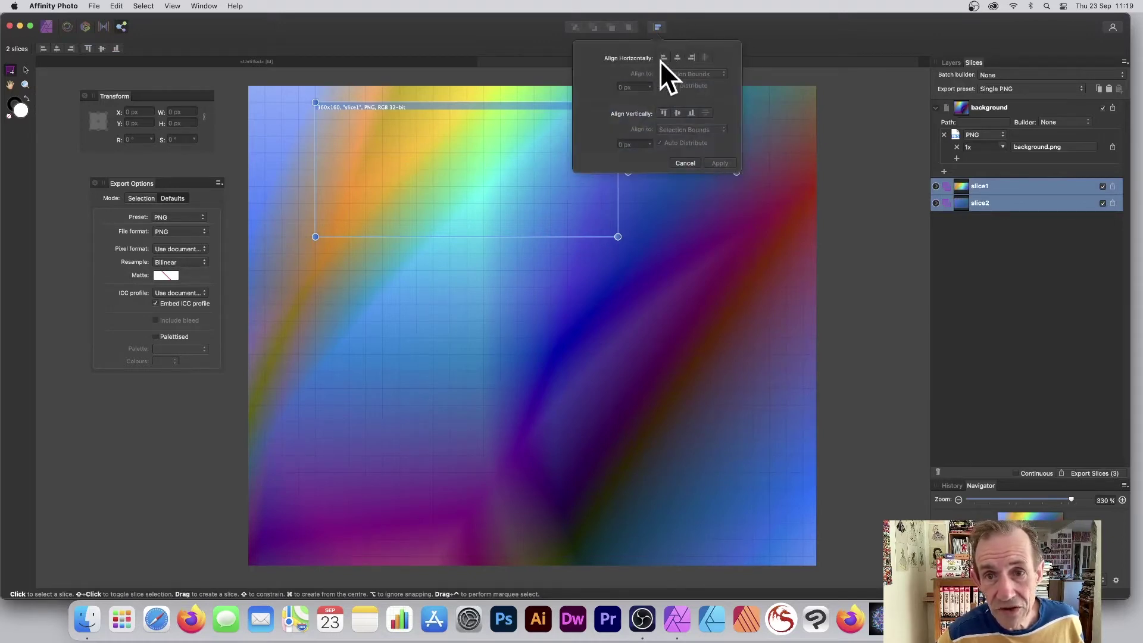
{"action": "left_click", "coordinate": [662, 113]}
{"action": "left_click", "coordinate": [724, 129]}
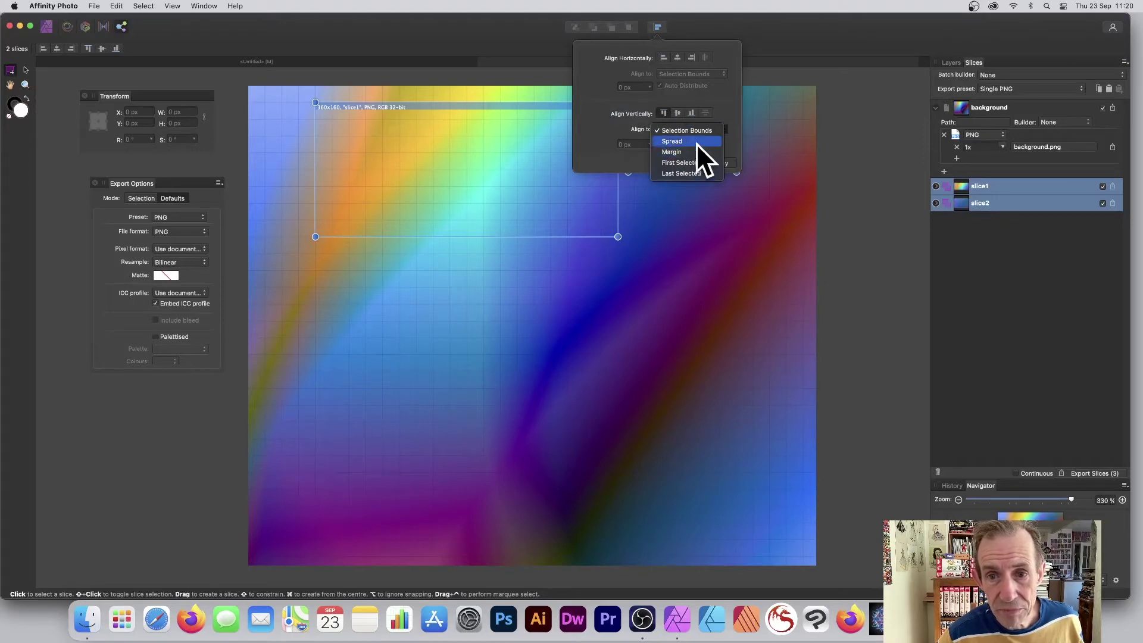
{"action": "left_click", "coordinate": [724, 84]}
{"action": "left_click", "coordinate": [719, 162]}
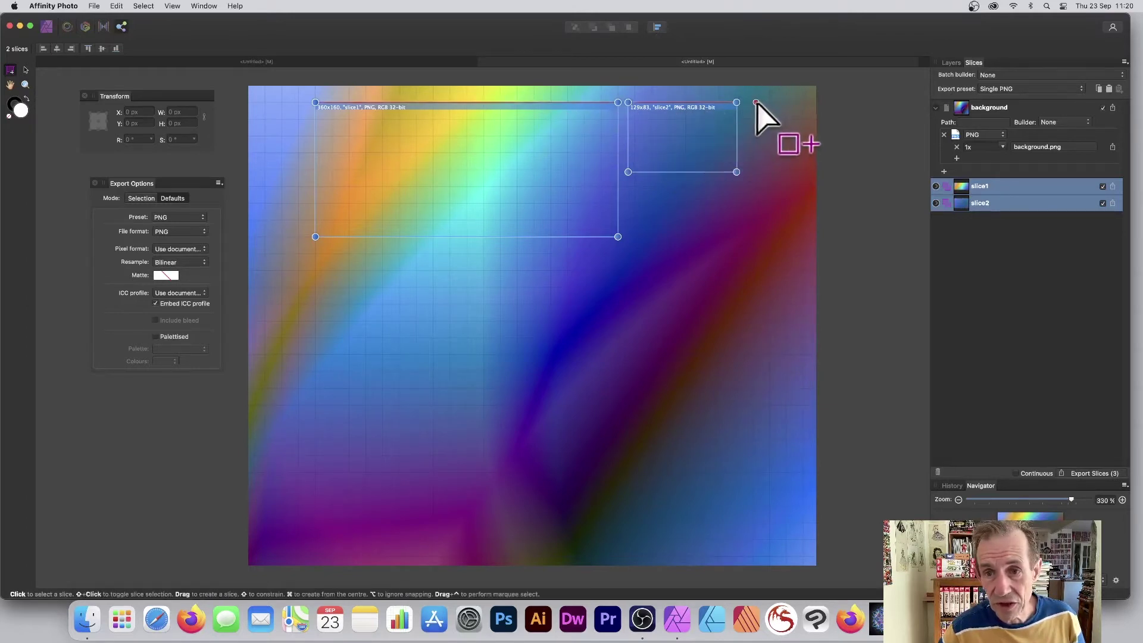
Draw a tall narrow slice3 near the right edge and top-align all three slices
{"action": "left_click_drag", "start_coordinate": [757, 103], "coordinate": [786, 248]}
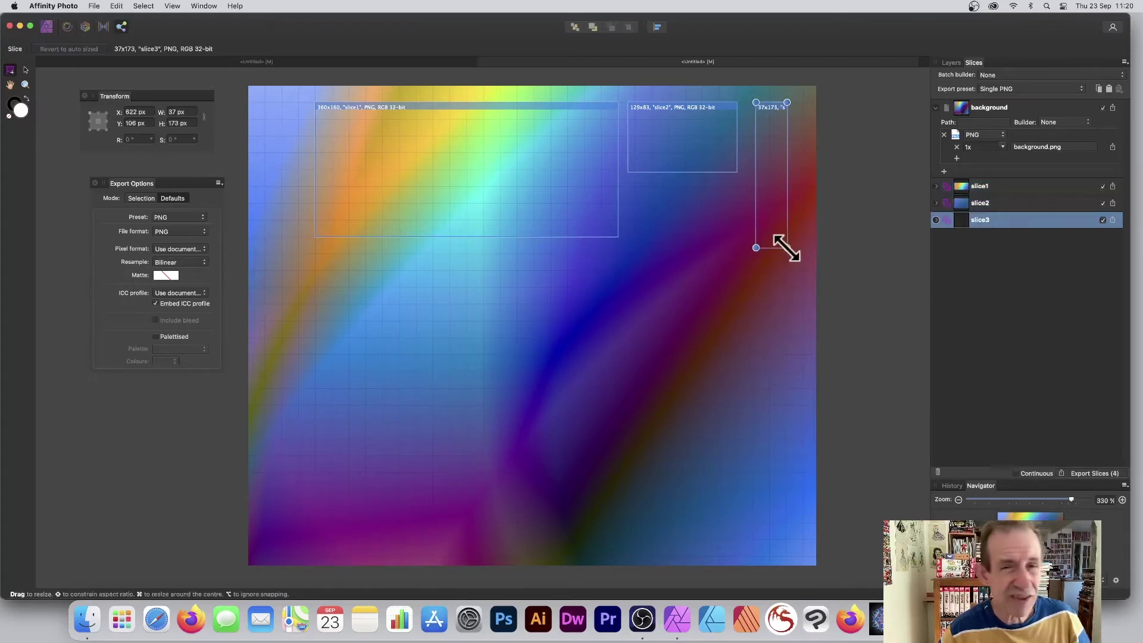
{"action": "left_click", "coordinate": [673, 111], "text": "shift"}
{"action": "left_click", "coordinate": [531, 116], "text": "shift"}
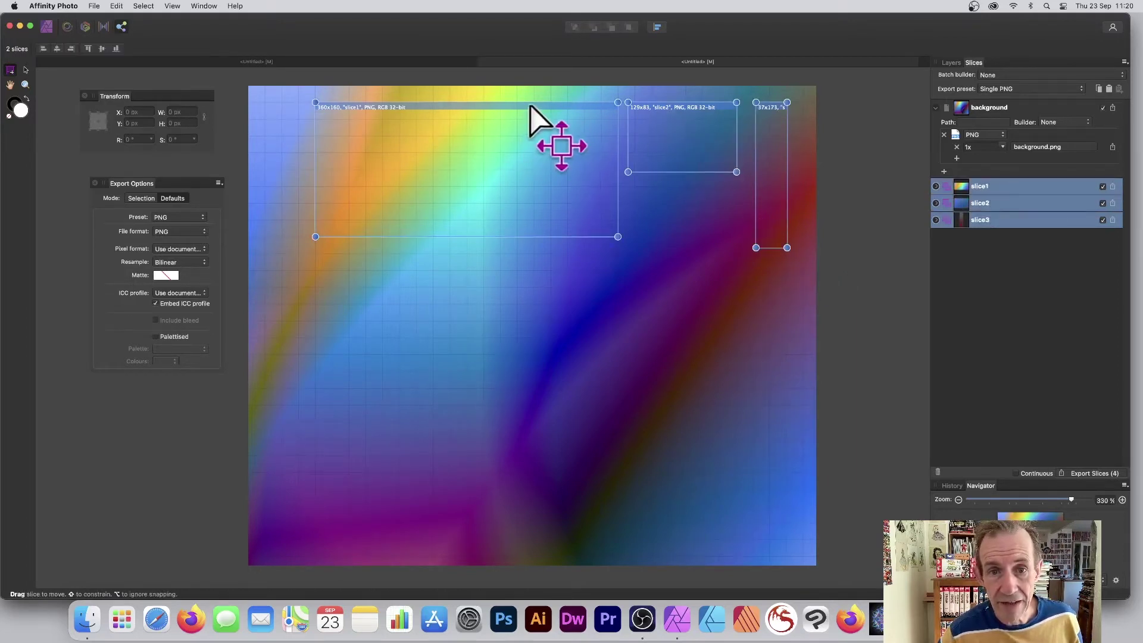
{"action": "left_click", "coordinate": [657, 27]}
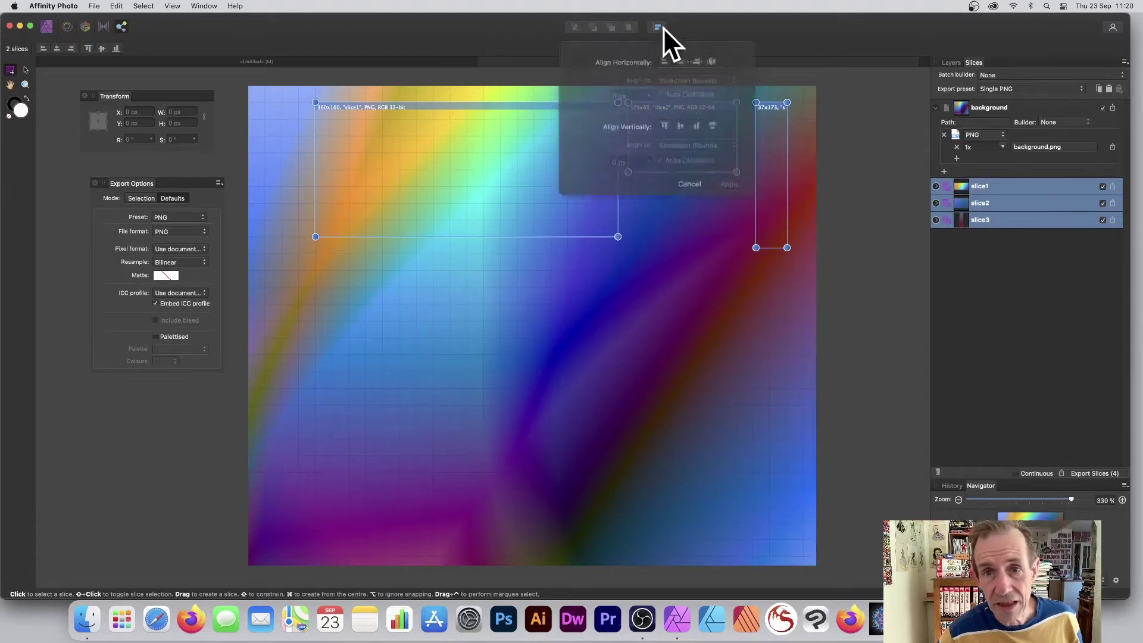
{"action": "left_click", "coordinate": [662, 113]}
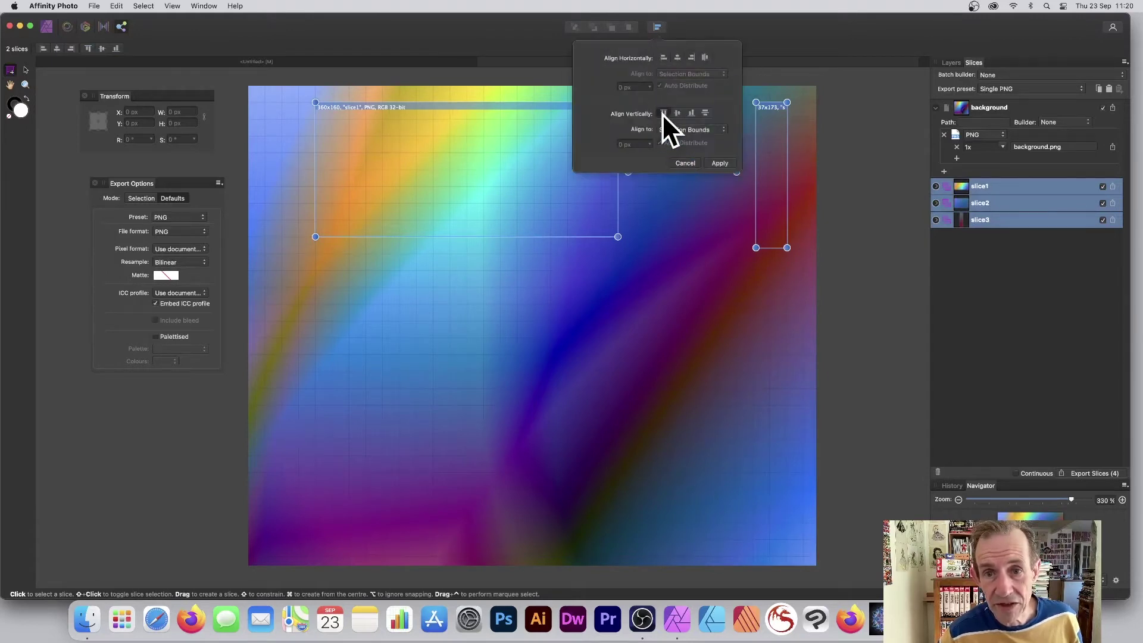
{"action": "left_click", "coordinate": [719, 163]}
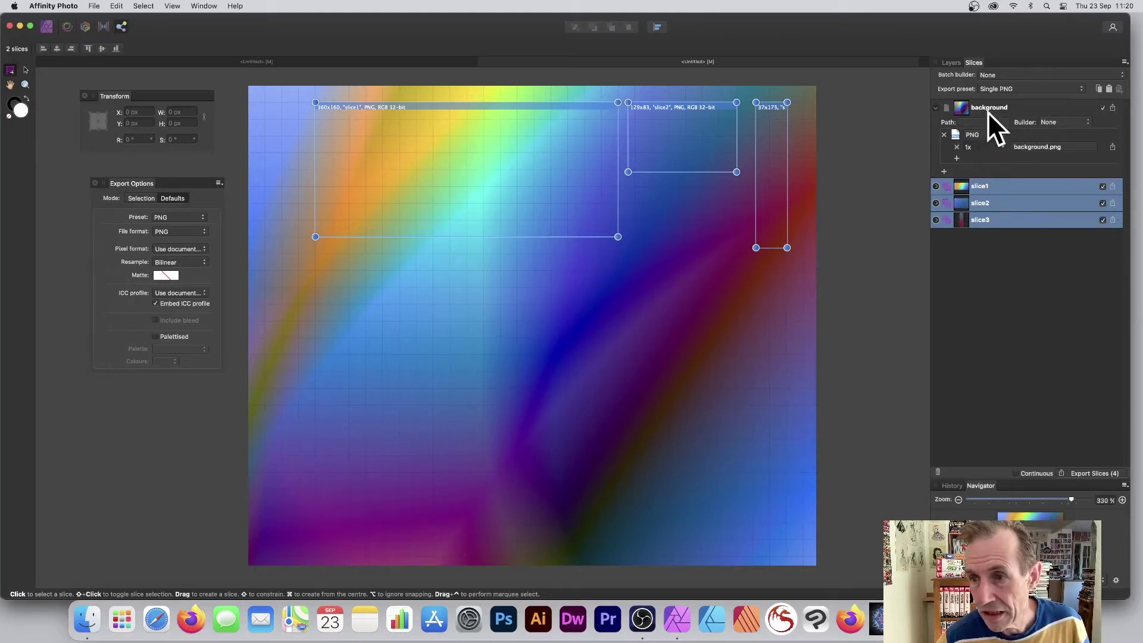
Apply the Single JPEG (High quality) export preset and expand slice1's settings
{"action": "left_click", "coordinate": [1011, 89]}
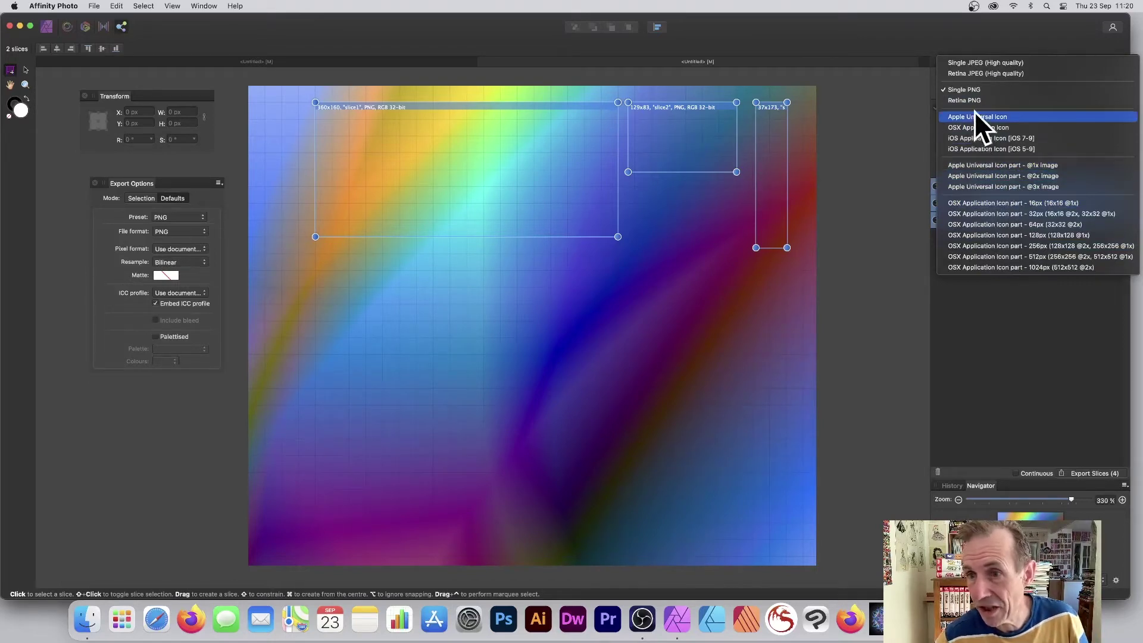
{"action": "left_click", "coordinate": [977, 64]}
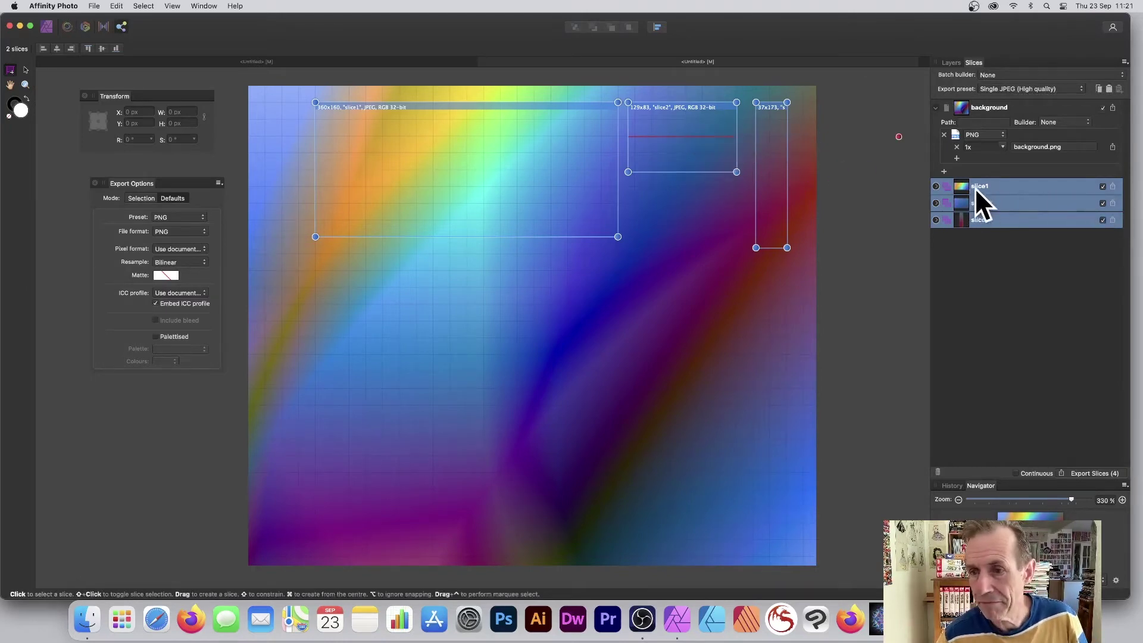
{"action": "left_click", "coordinate": [936, 186]}
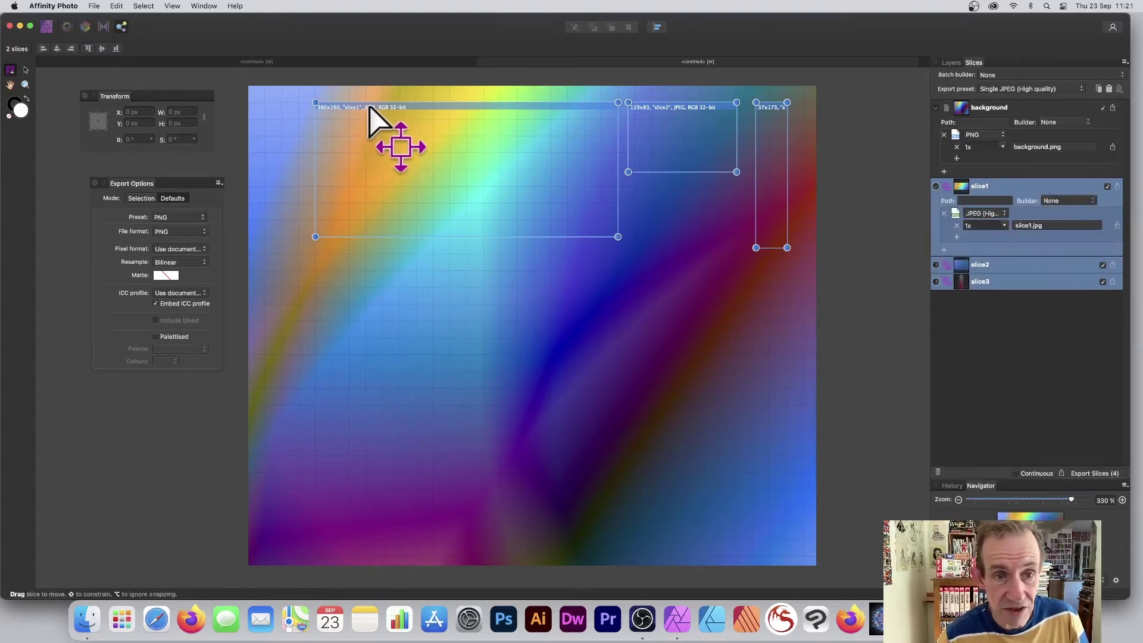
Move the three slices left together so slice1 sits at X 199, Y 101, then deselect
{"action": "left_click_drag", "start_coordinate": [377, 115], "coordinate": [347, 109]}
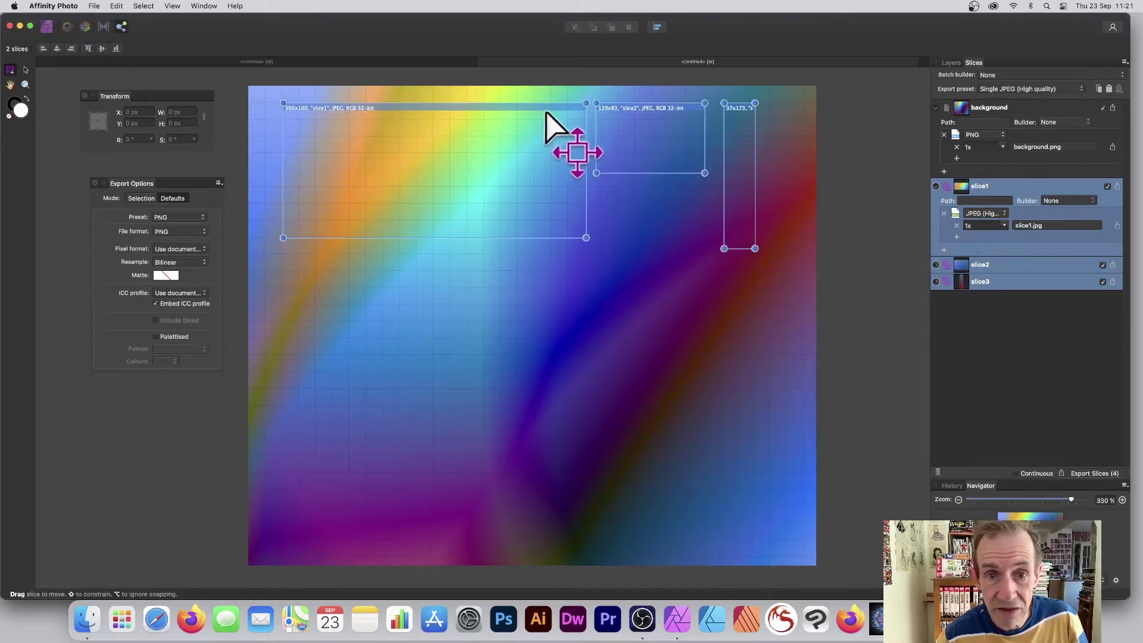
{"action": "left_click_drag", "start_coordinate": [543, 108], "coordinate": [513, 108]}
{"action": "left_click", "coordinate": [648, 245]}
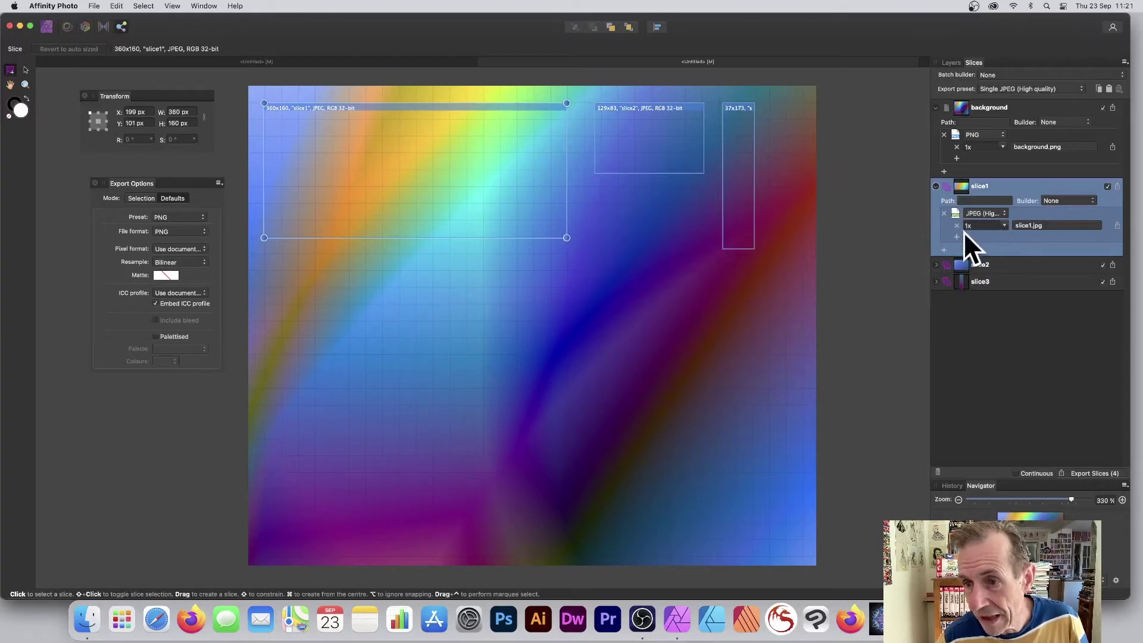
Set slice1 to export as PNG and slice2 as PNG at 3x scale
{"action": "left_click", "coordinate": [1004, 214]}
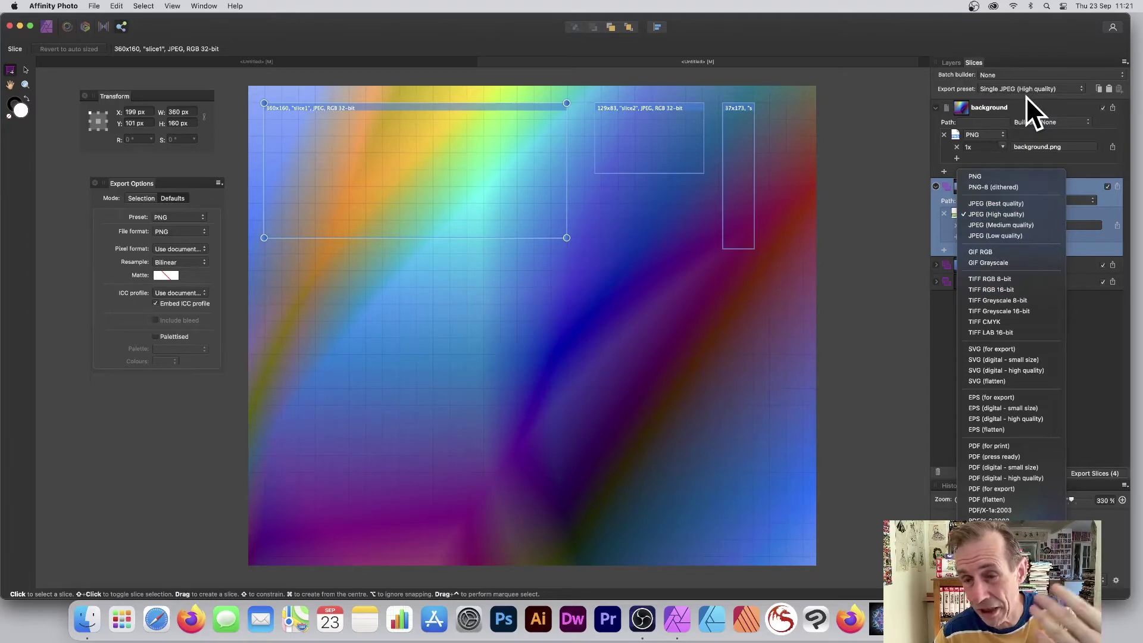
{"action": "left_click", "coordinate": [985, 175]}
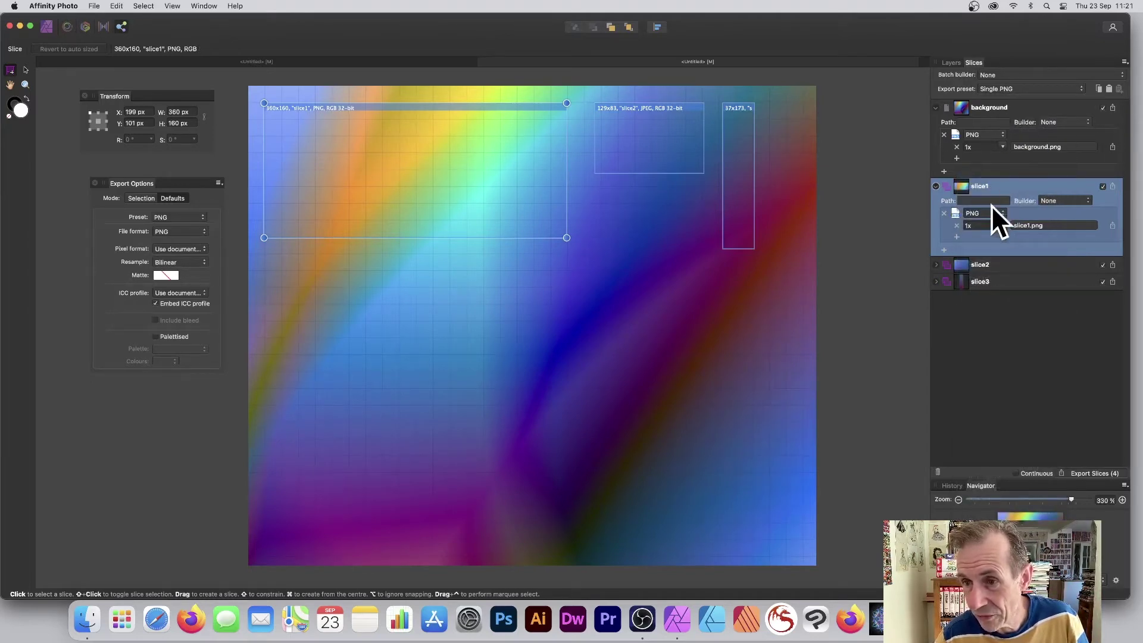
{"action": "left_click", "coordinate": [943, 266]}
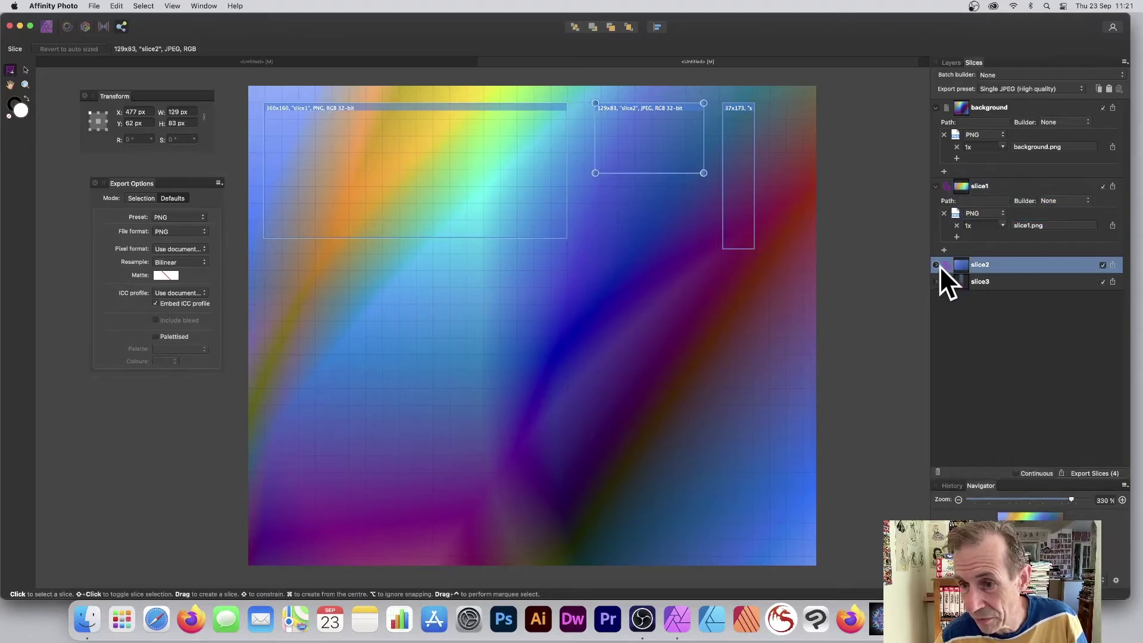
{"action": "left_click", "coordinate": [936, 264]}
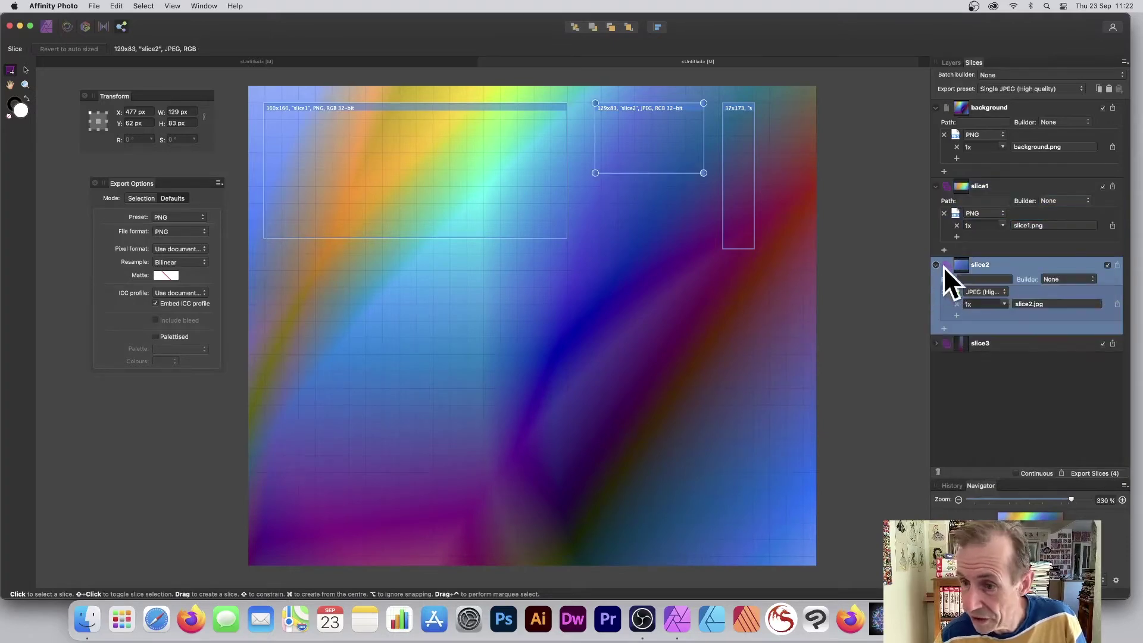
{"action": "left_click", "coordinate": [993, 294]}
{"action": "left_click", "coordinate": [985, 256]}
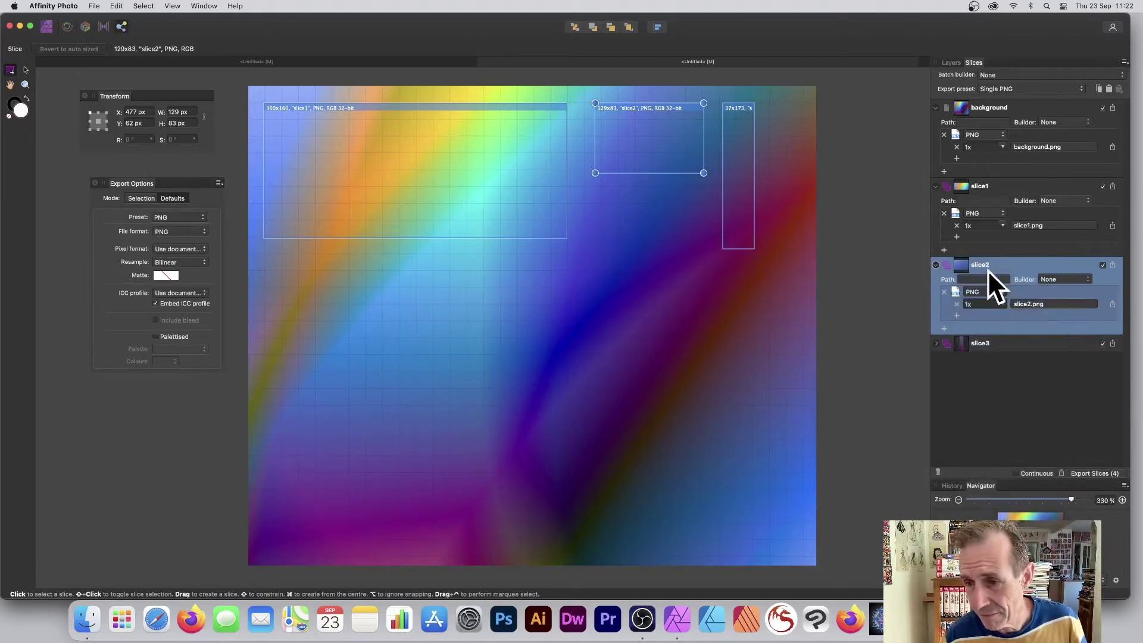
{"action": "left_click", "coordinate": [1004, 304]}
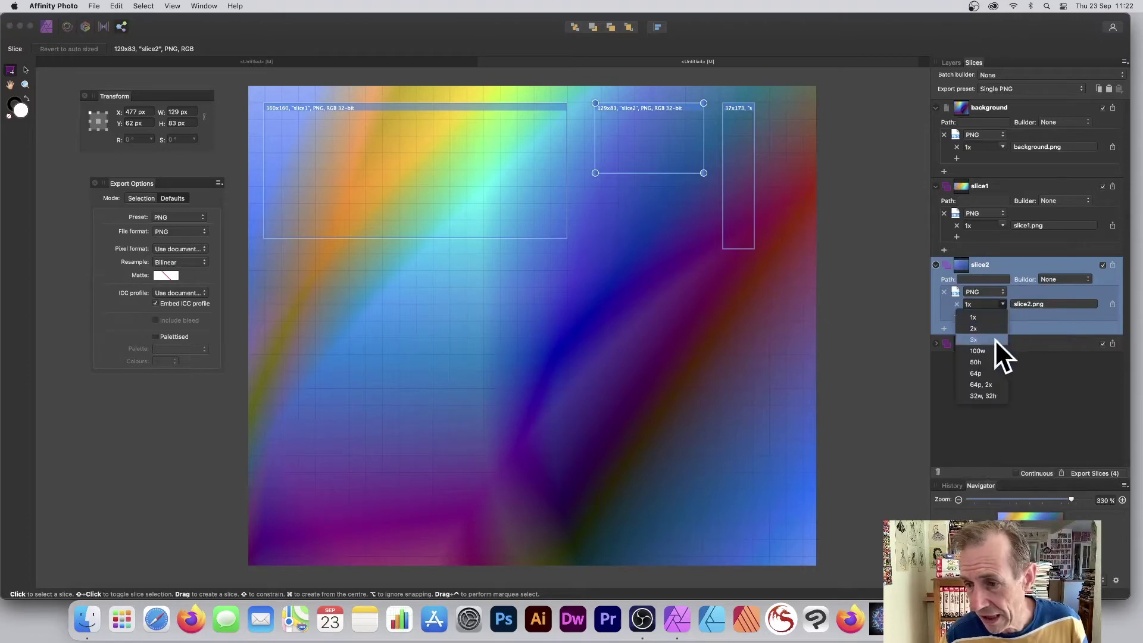
{"action": "left_click", "coordinate": [977, 340]}
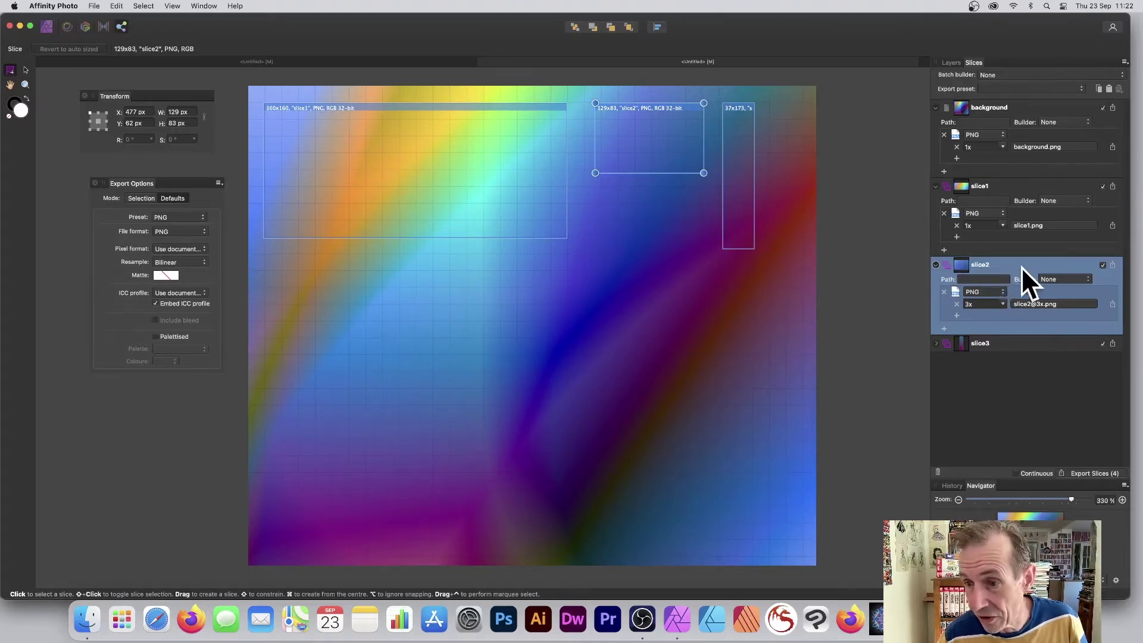
{"action": "double_click", "coordinate": [990, 265]}
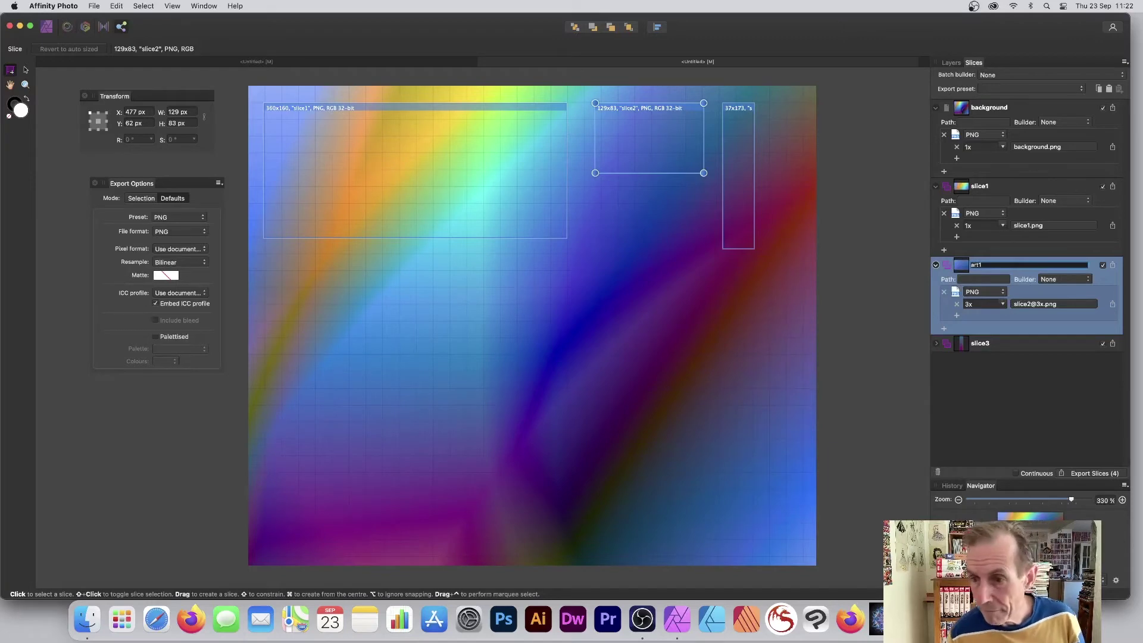
{"action": "key", "text": "Return"}
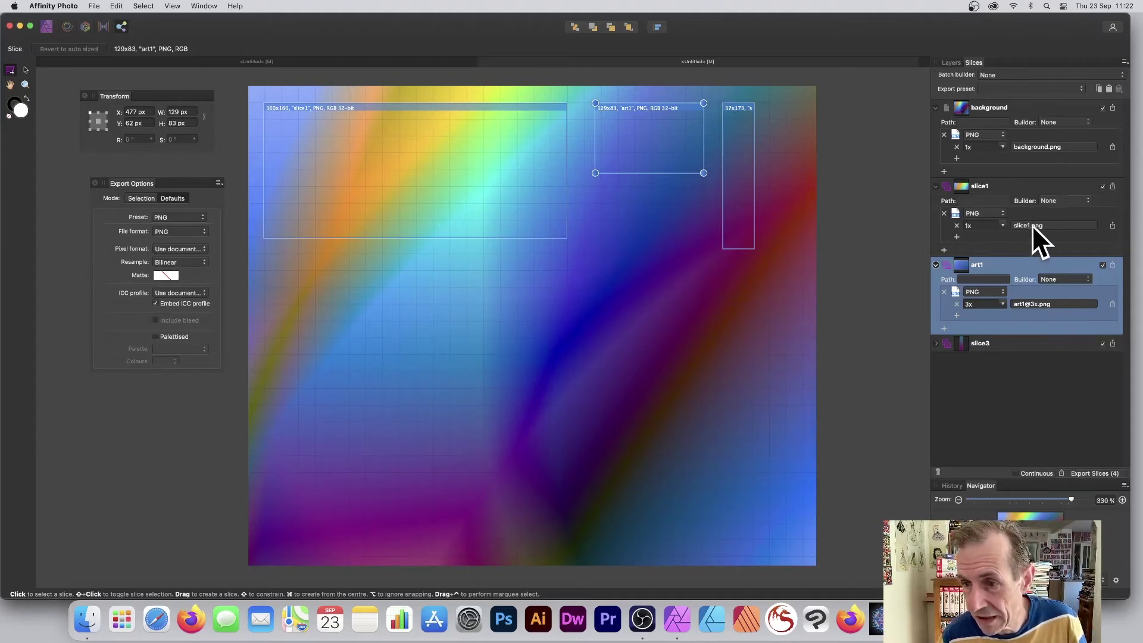
Open and cancel slice1's path builder, then expand slice3's settings and collapse art1's
{"action": "left_click", "coordinate": [1054, 224]}
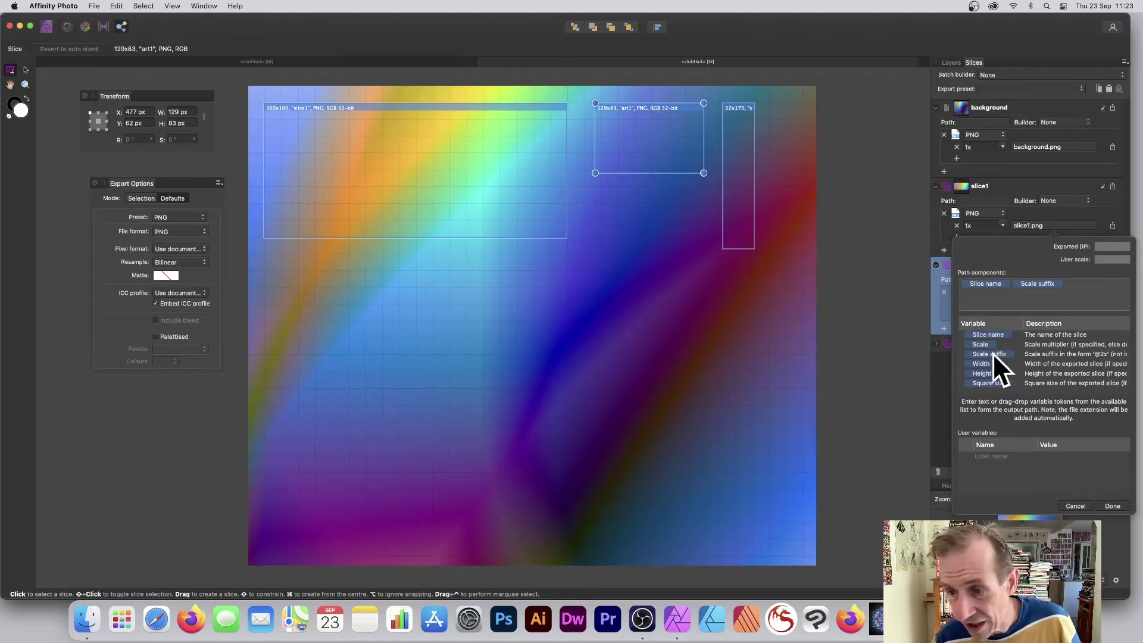
{"action": "left_click", "coordinate": [1084, 507]}
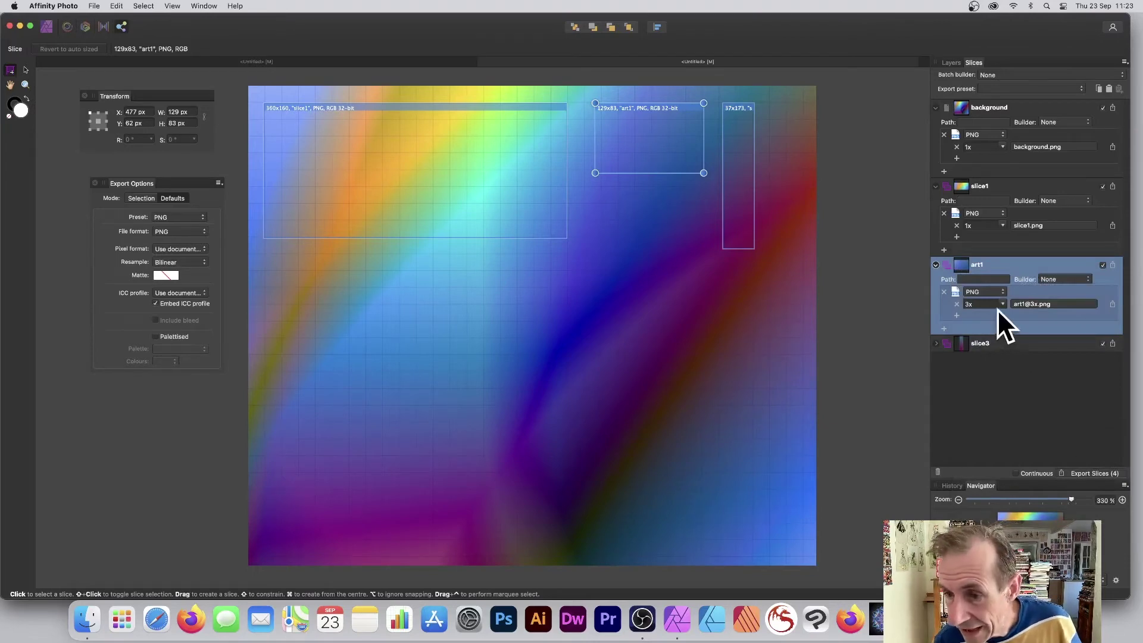
{"action": "left_click", "coordinate": [936, 344]}
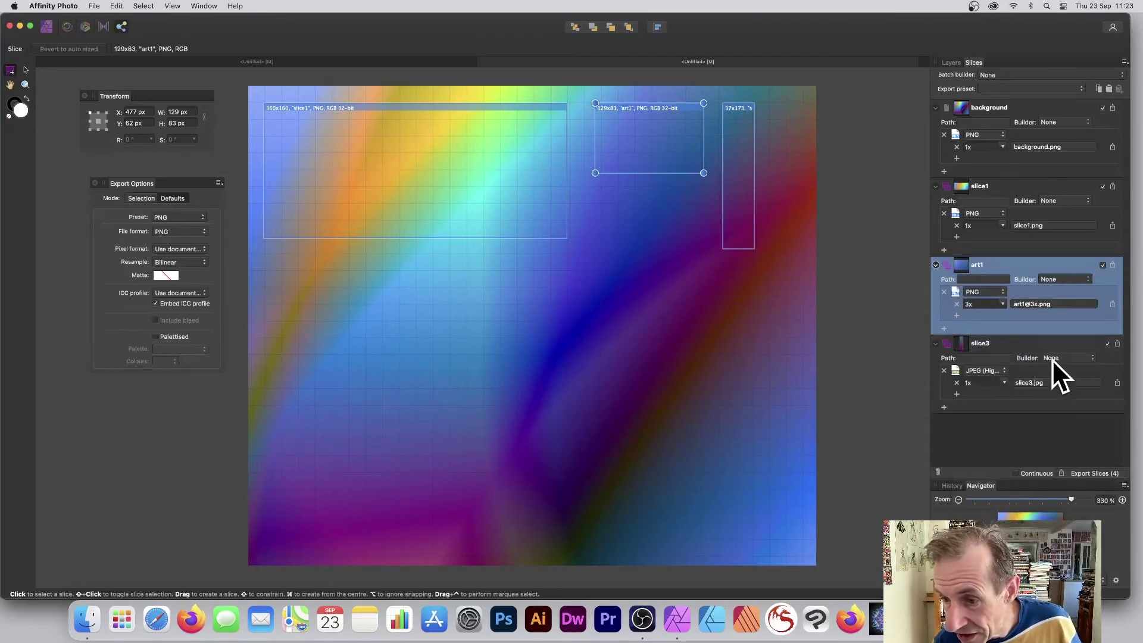
{"action": "left_click", "coordinate": [936, 265]}
{"action": "left_click", "coordinate": [1107, 265]}
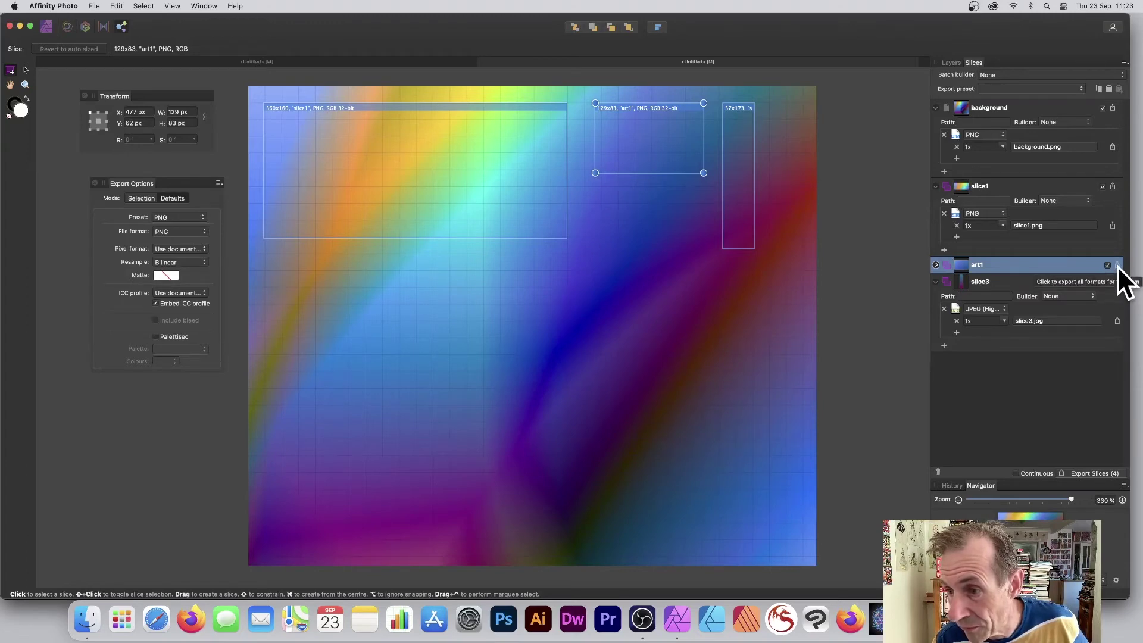
{"action": "left_click", "coordinate": [1117, 266]}
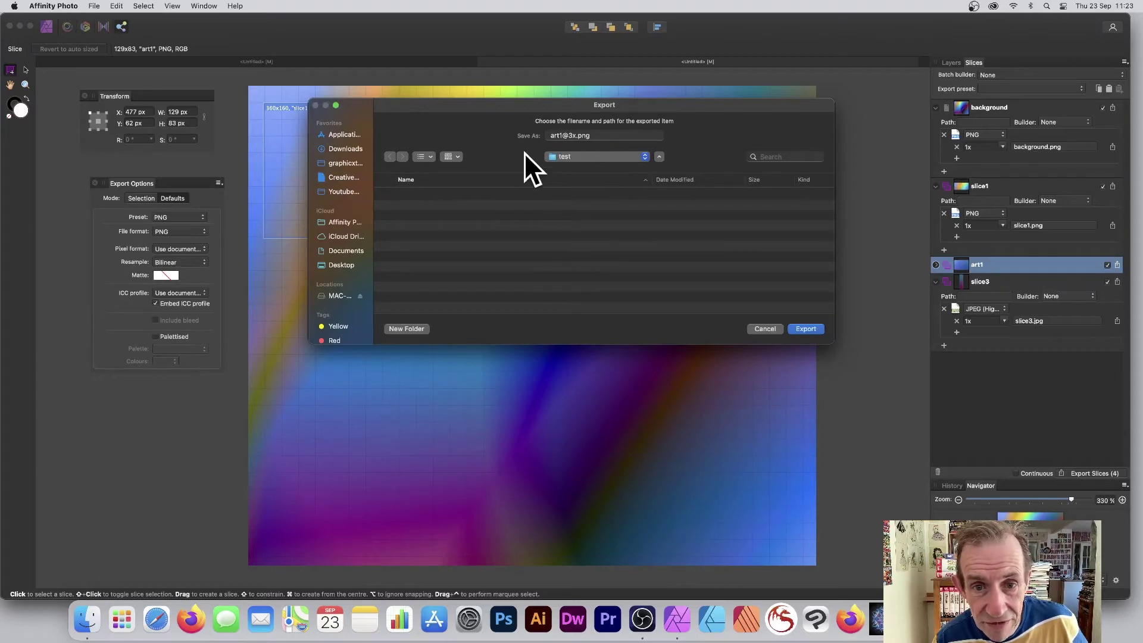
{"action": "left_click", "coordinate": [805, 329]}
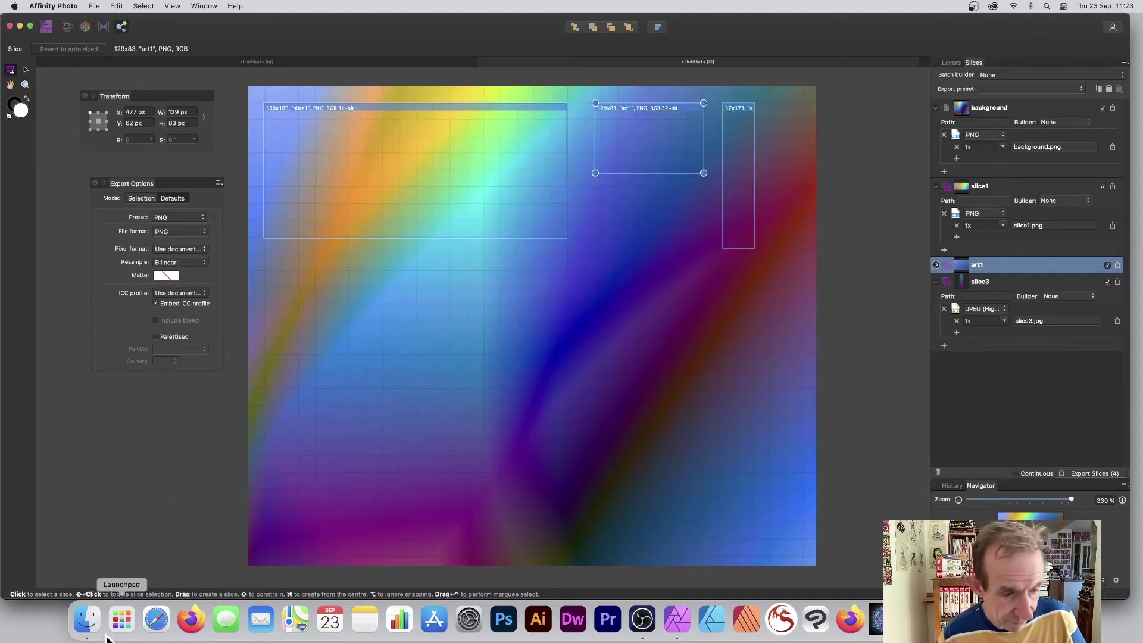
{"action": "left_click", "coordinate": [85, 622]}
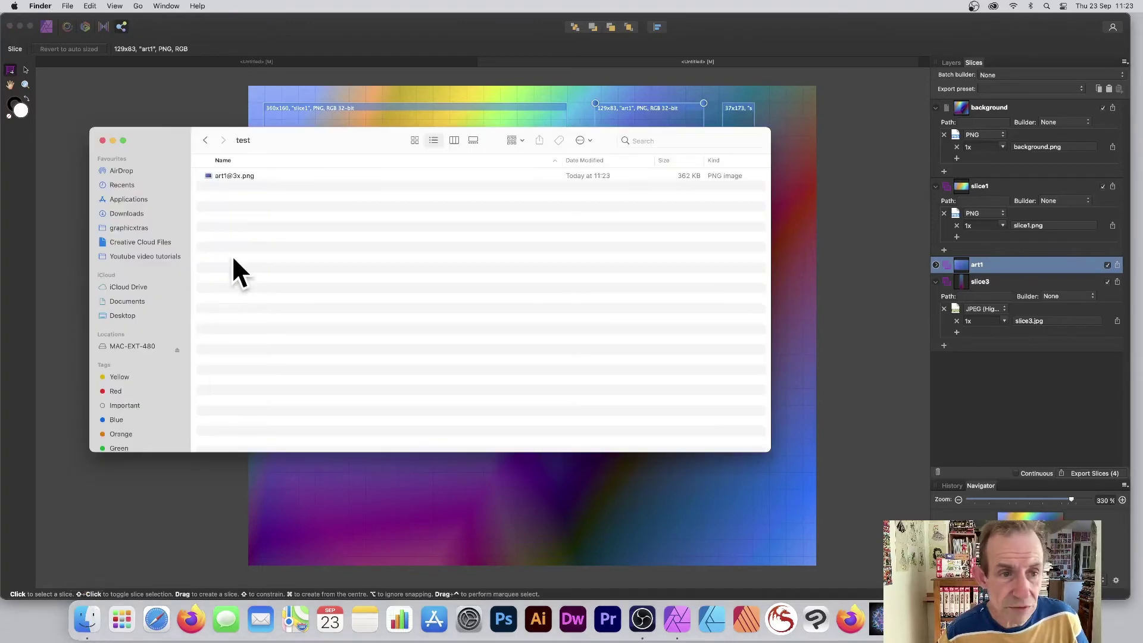
{"action": "left_click", "coordinate": [241, 175]}
{"action": "right_click", "coordinate": [244, 176]}
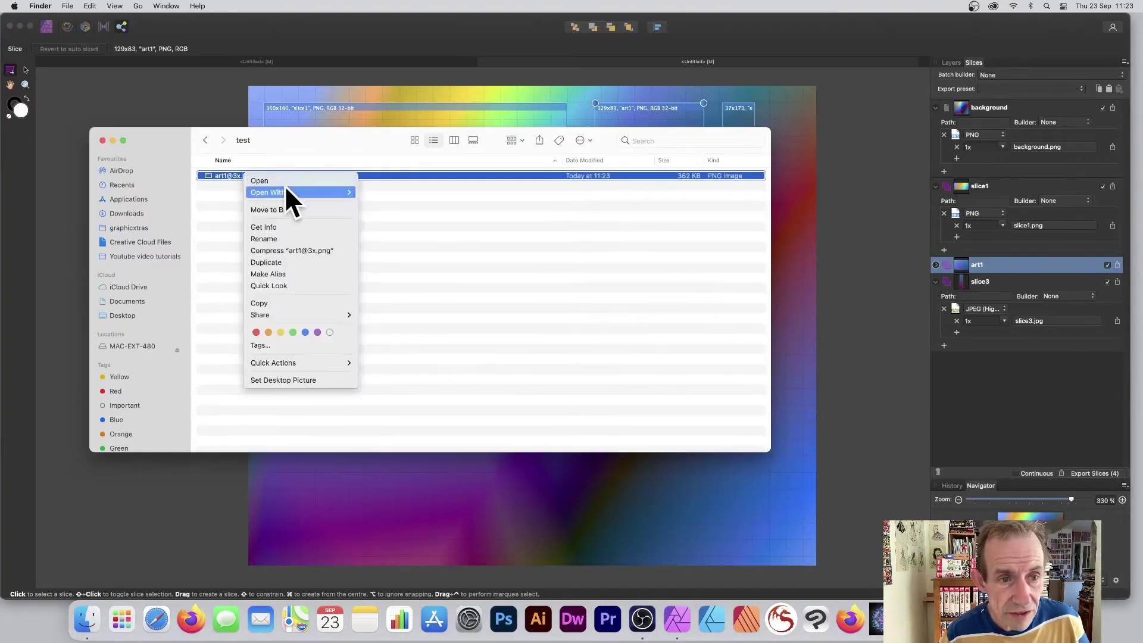
{"action": "mouse_move", "coordinate": [285, 193]}
{"action": "left_click", "coordinate": [368, 192]}
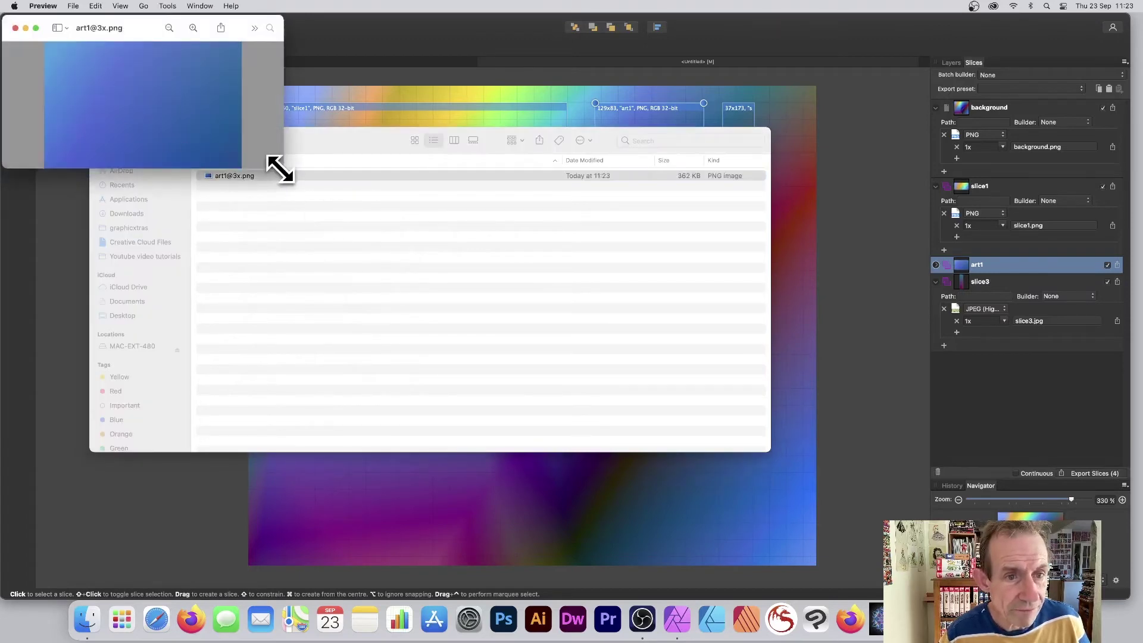
{"action": "left_click_drag", "start_coordinate": [280, 171], "coordinate": [423, 371]}
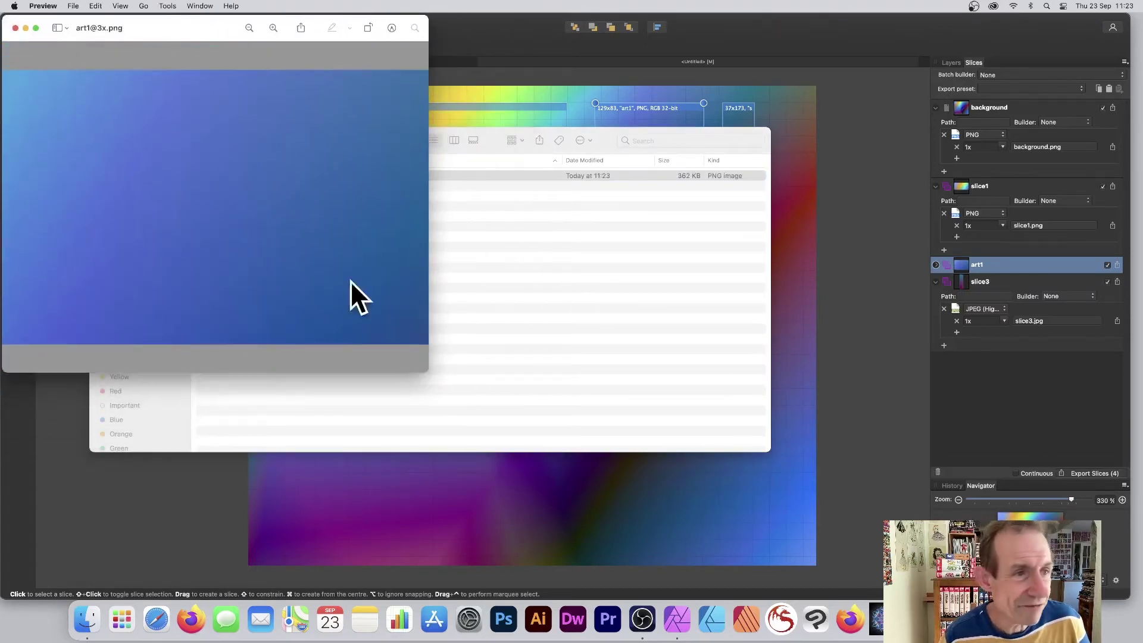
{"action": "left_click", "coordinate": [14, 28]}
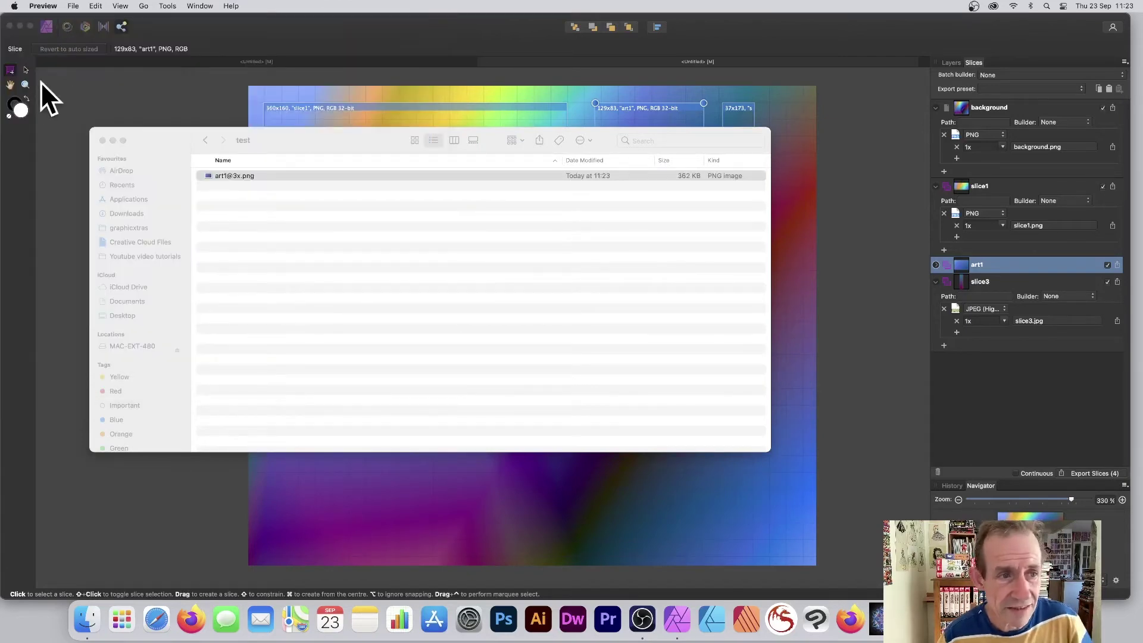
{"action": "right_click", "coordinate": [233, 173]}
{"action": "left_click", "coordinate": [243, 206]}
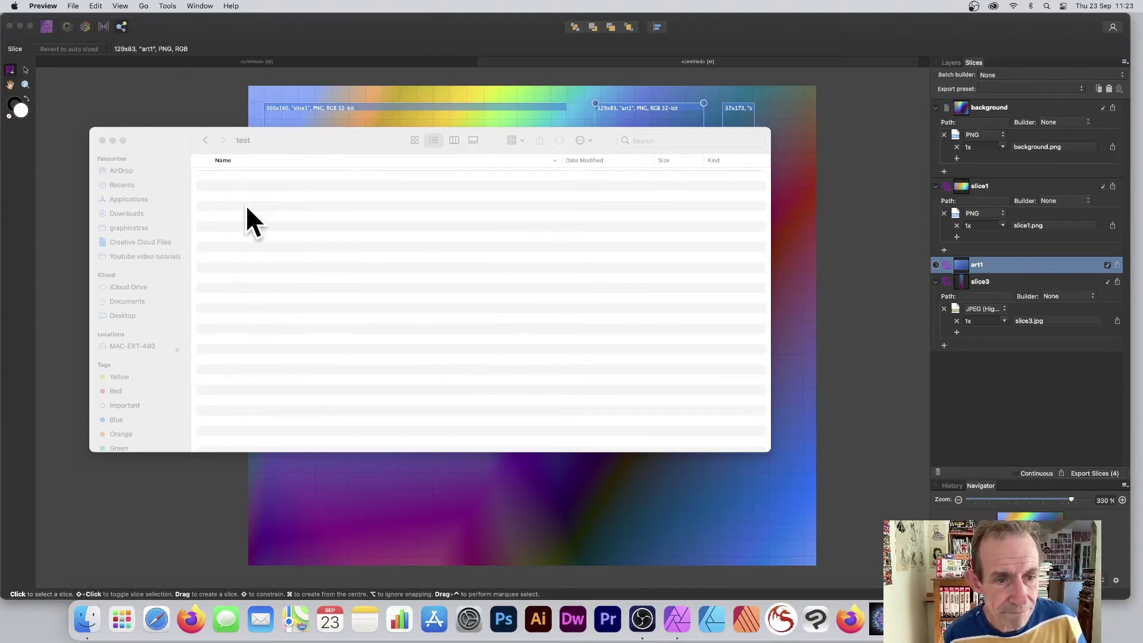
{"action": "left_click", "coordinate": [644, 63]}
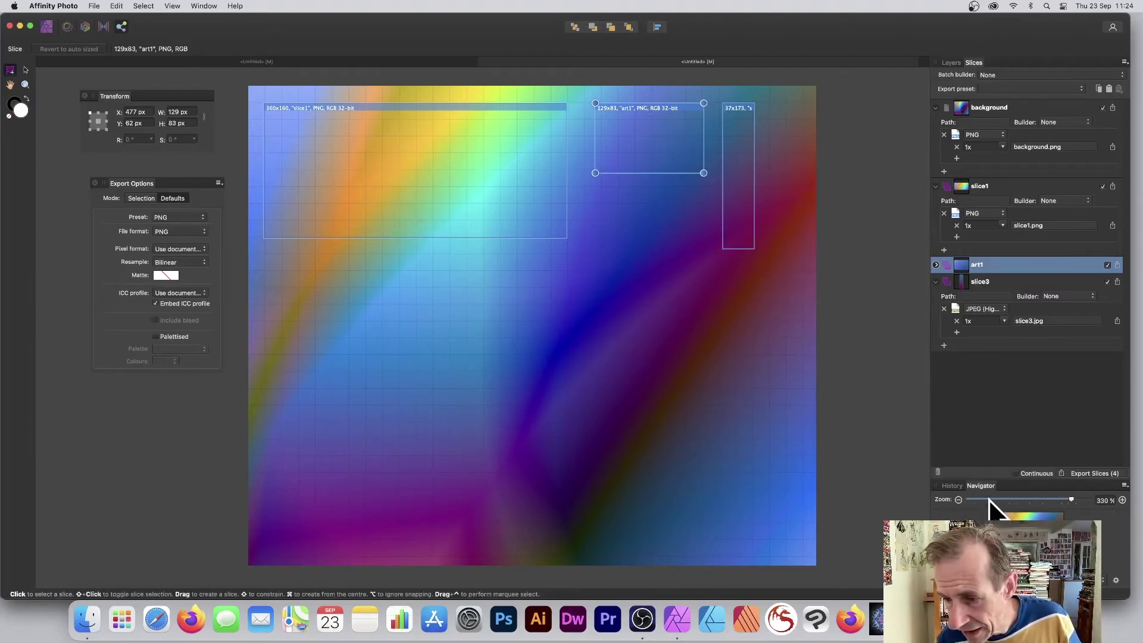
Turn on Continuous export and view the four exported files in the test folder
{"action": "left_click", "coordinate": [1016, 473]}
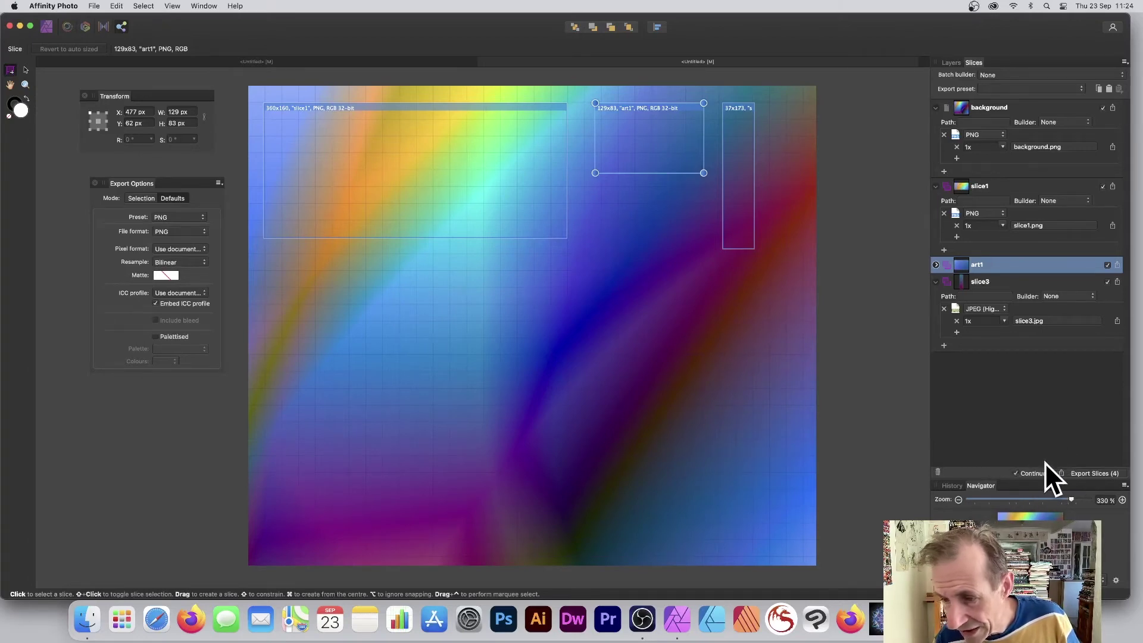
{"action": "left_click", "coordinate": [88, 620]}
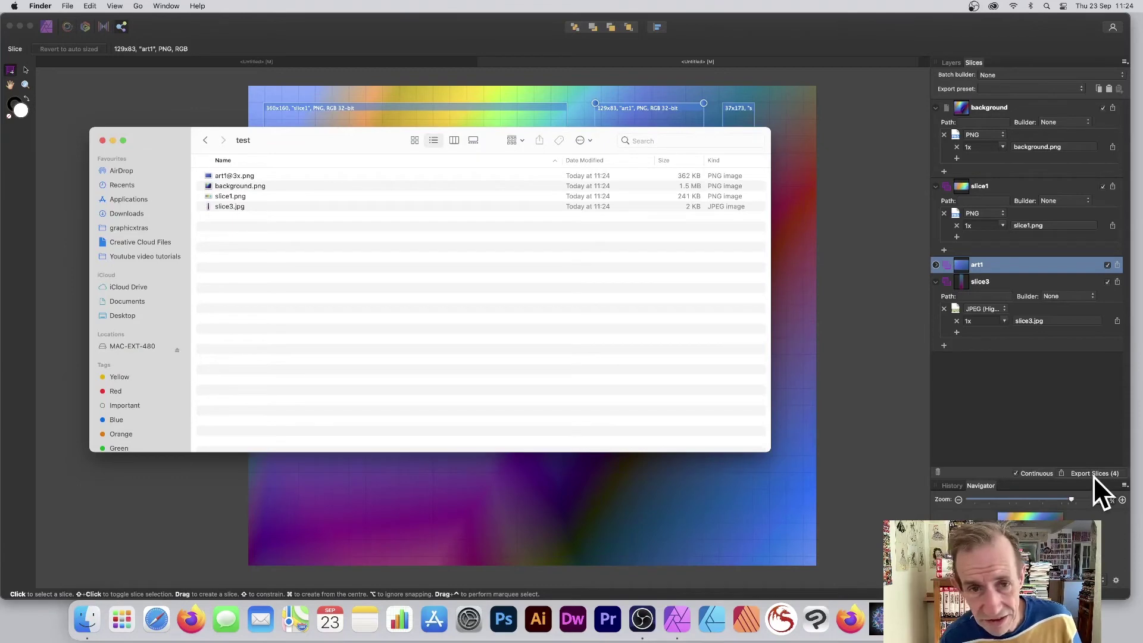
Draw slice4 near the top-left, then enlarge it and move it lower to 144×152
{"action": "left_click", "coordinate": [369, 103]}
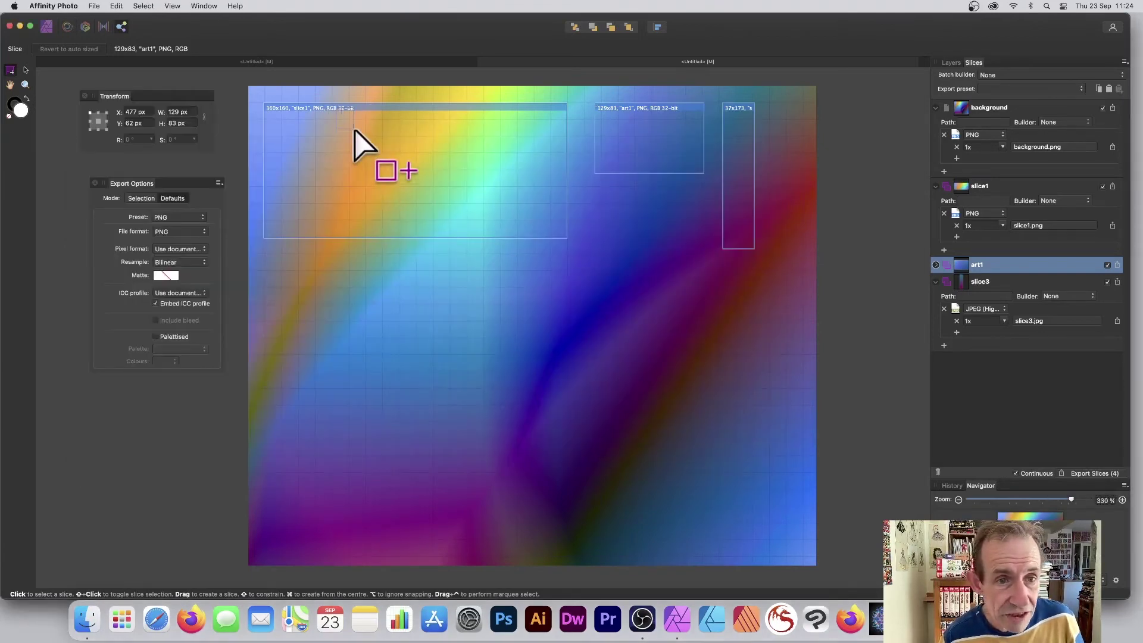
{"action": "left_click_drag", "start_coordinate": [355, 130], "coordinate": [354, 128]}
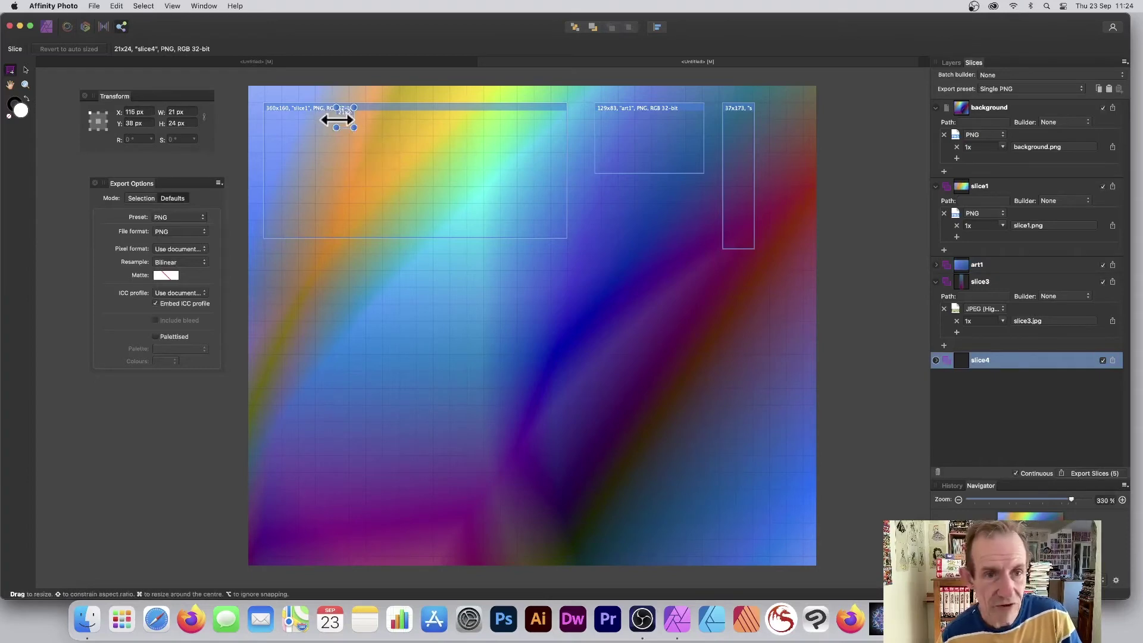
{"action": "left_click_drag", "start_coordinate": [353, 127], "coordinate": [460, 234]}
{"action": "left_click_drag", "start_coordinate": [425, 118], "coordinate": [428, 292]}
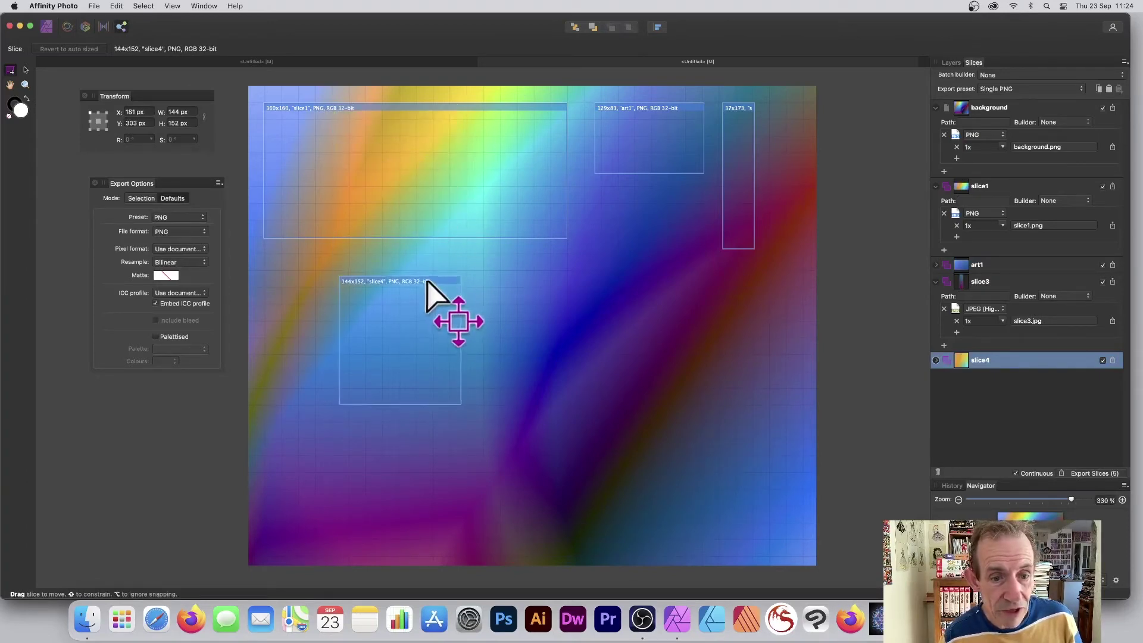
{"action": "left_click", "coordinate": [369, 108]}
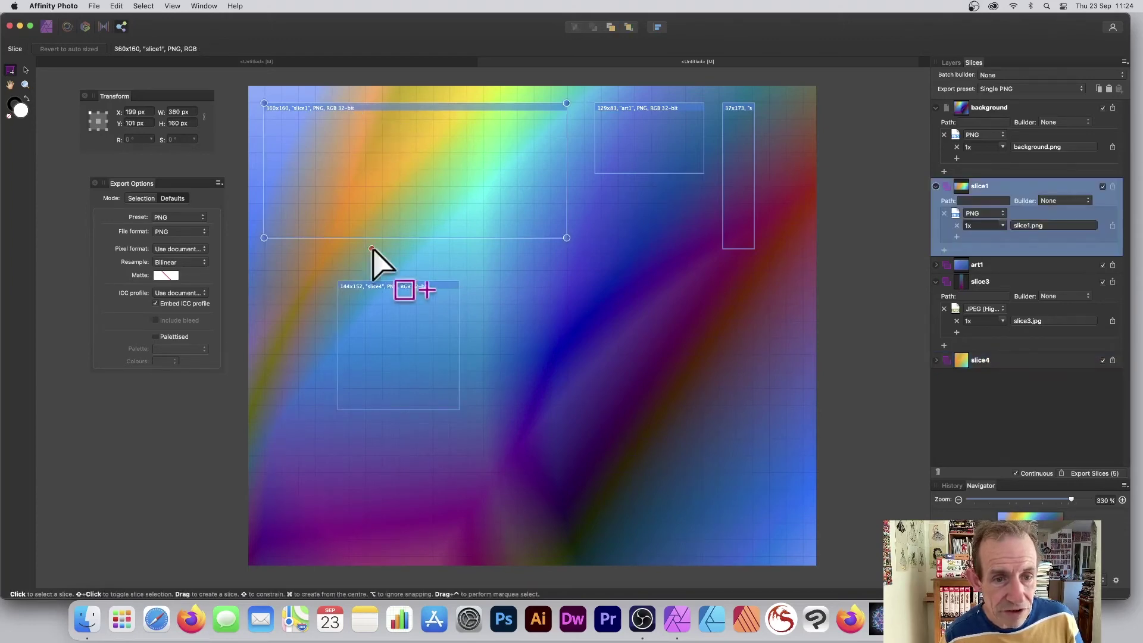
{"action": "left_click", "coordinate": [398, 296]}
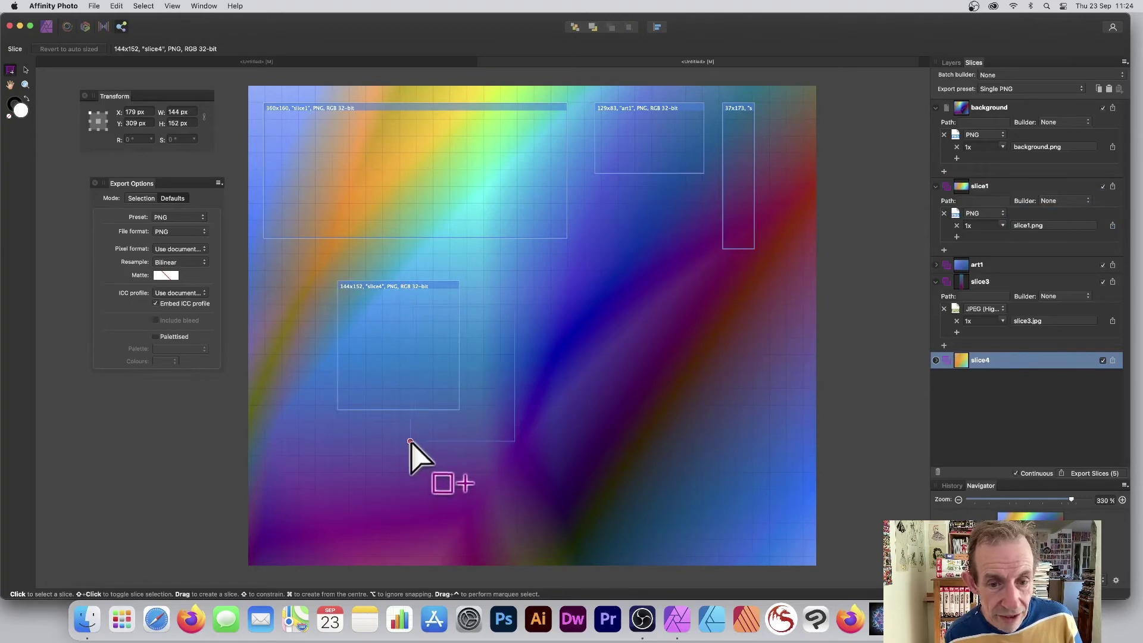
Draw slice5 (126×160) overlapping slice4, move it to the top, then the bottom, of the slice order, then select art1
{"action": "left_click_drag", "start_coordinate": [408, 441], "coordinate": [514, 307]}
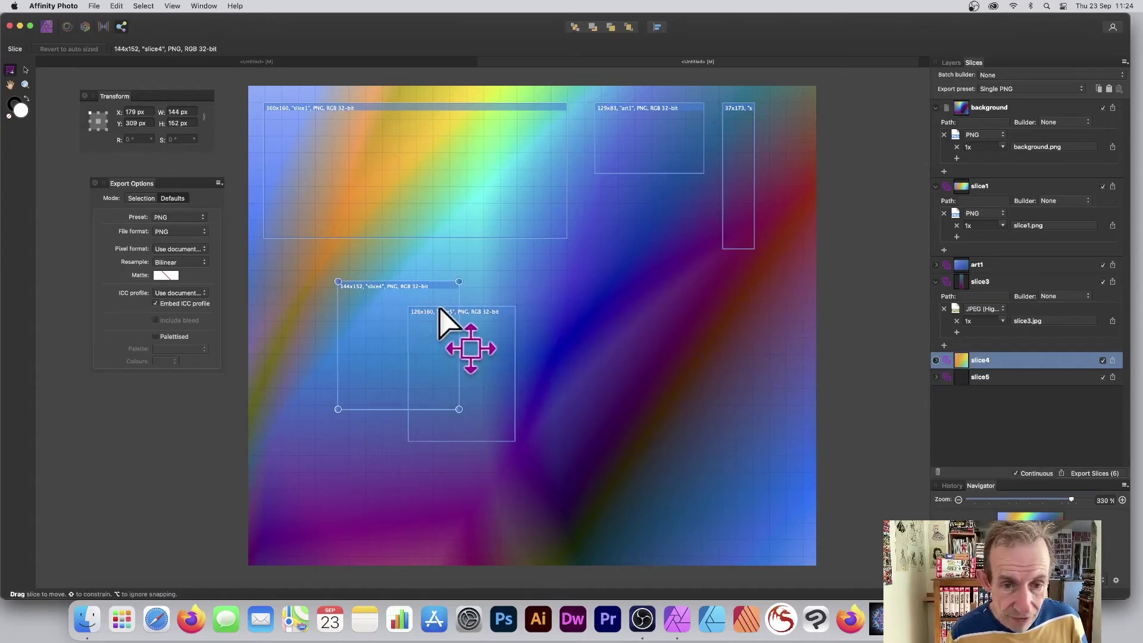
{"action": "left_click", "coordinate": [574, 26]}
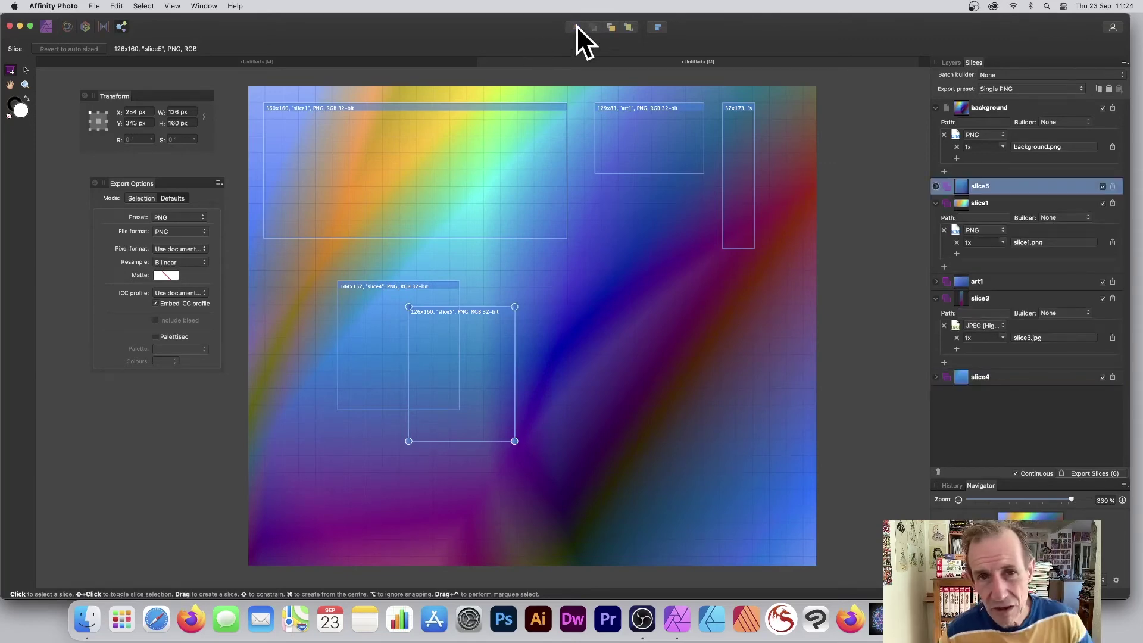
{"action": "left_click", "coordinate": [629, 28]}
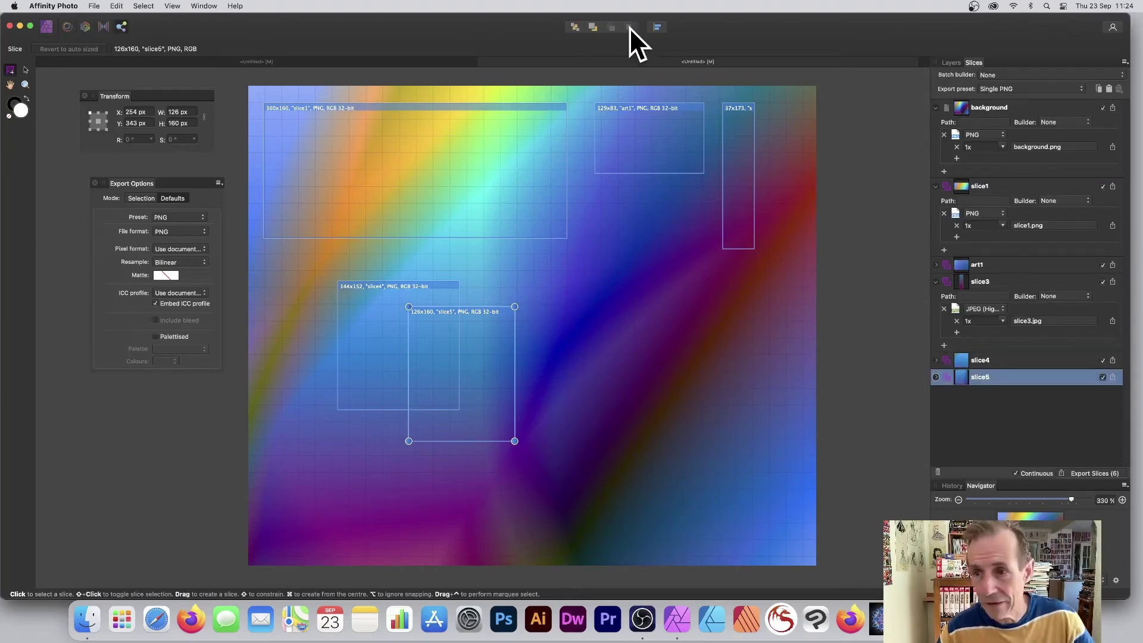
{"action": "left_click", "coordinate": [985, 266]}
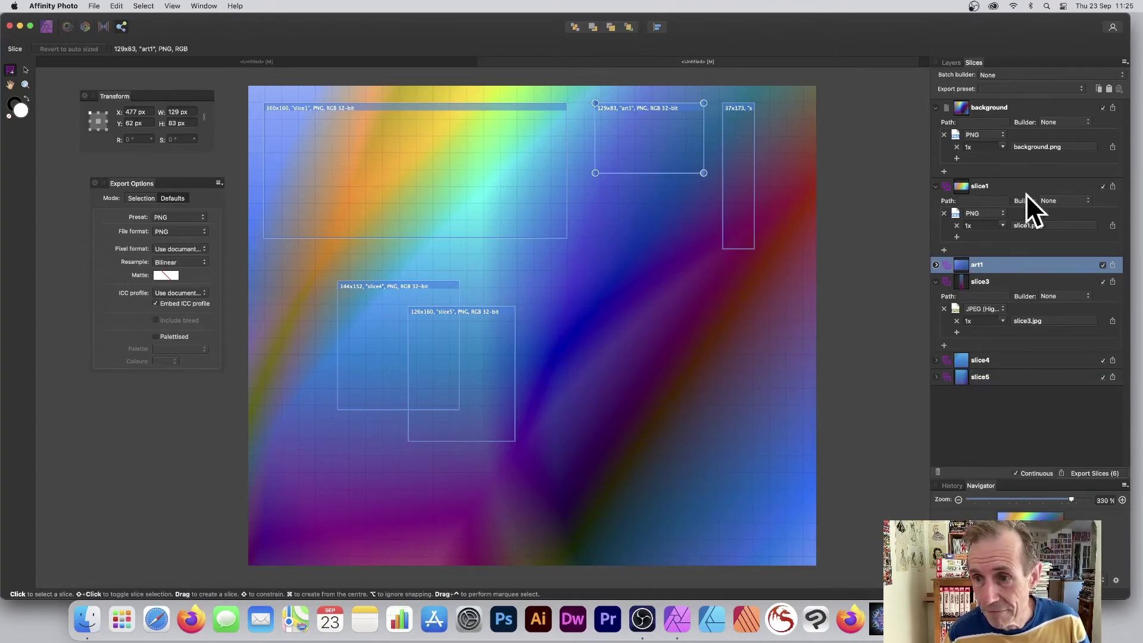
Collapse slice1's settings and confirm slice4.png and slice5.png in the test folder
{"action": "left_click", "coordinate": [938, 186]}
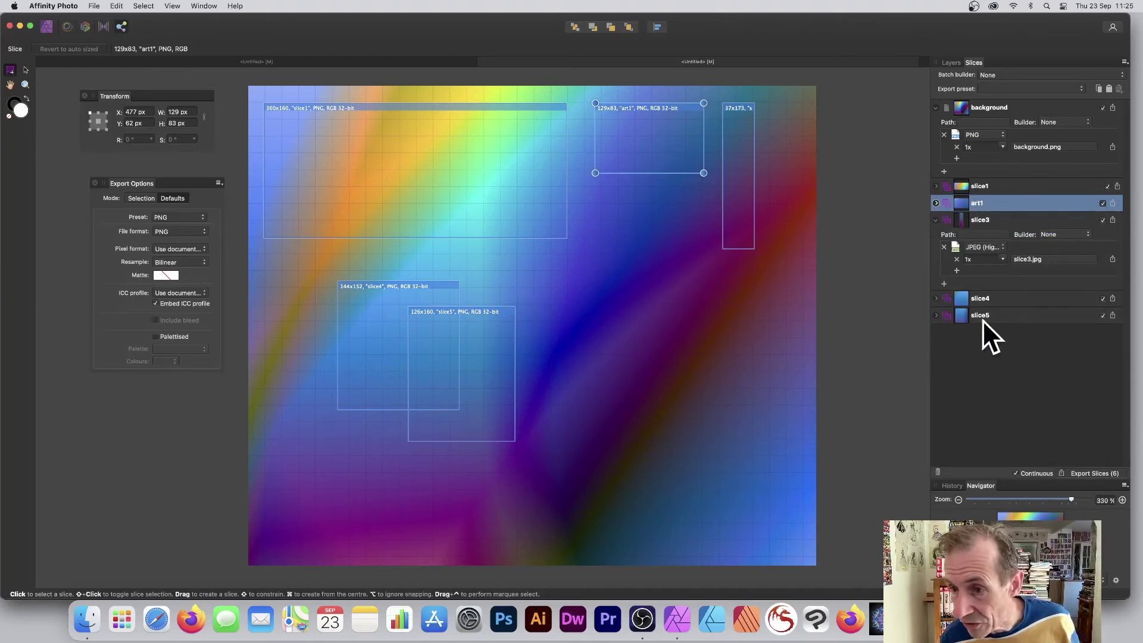
{"action": "key", "text": "super+Tab"}
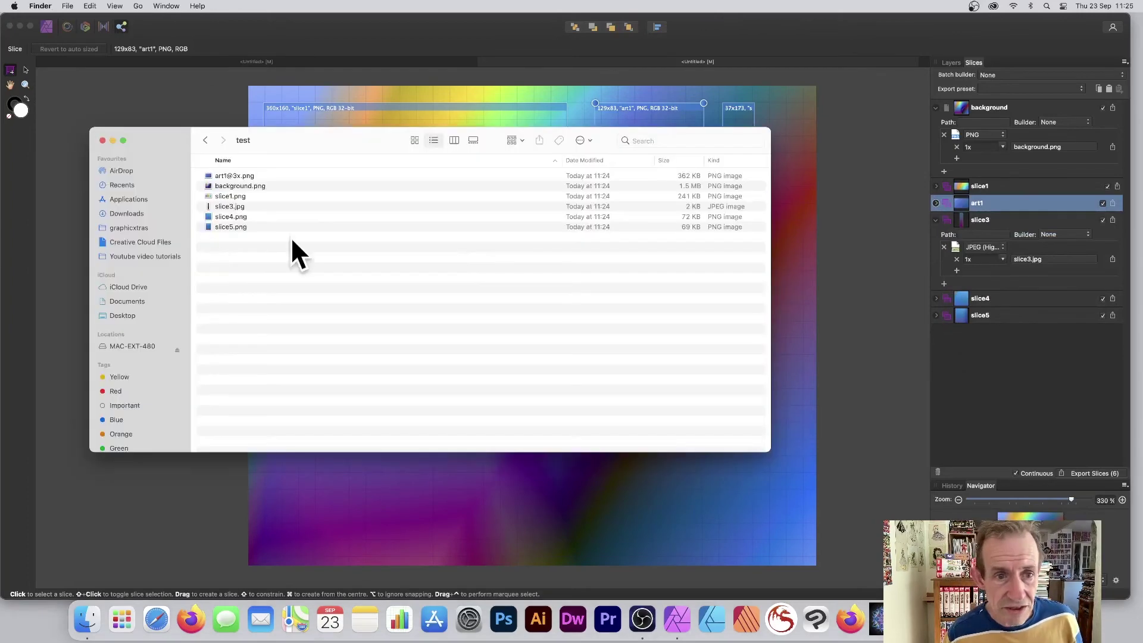
{"action": "left_click", "coordinate": [232, 227]}
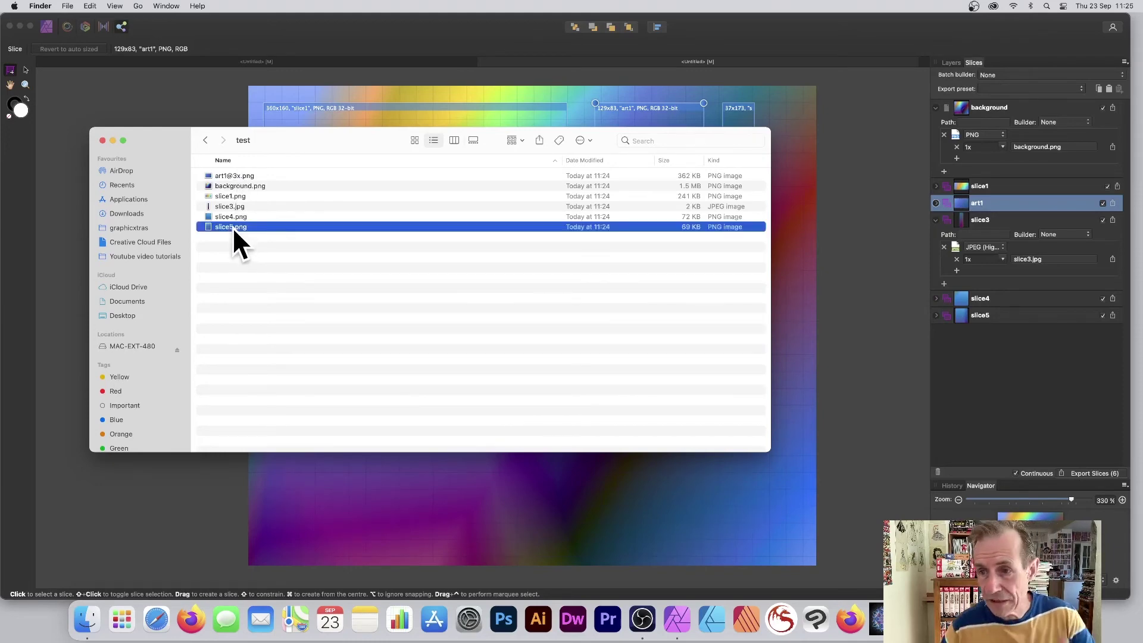
{"action": "left_click", "coordinate": [1009, 330]}
{"action": "left_click", "coordinate": [1002, 259]}
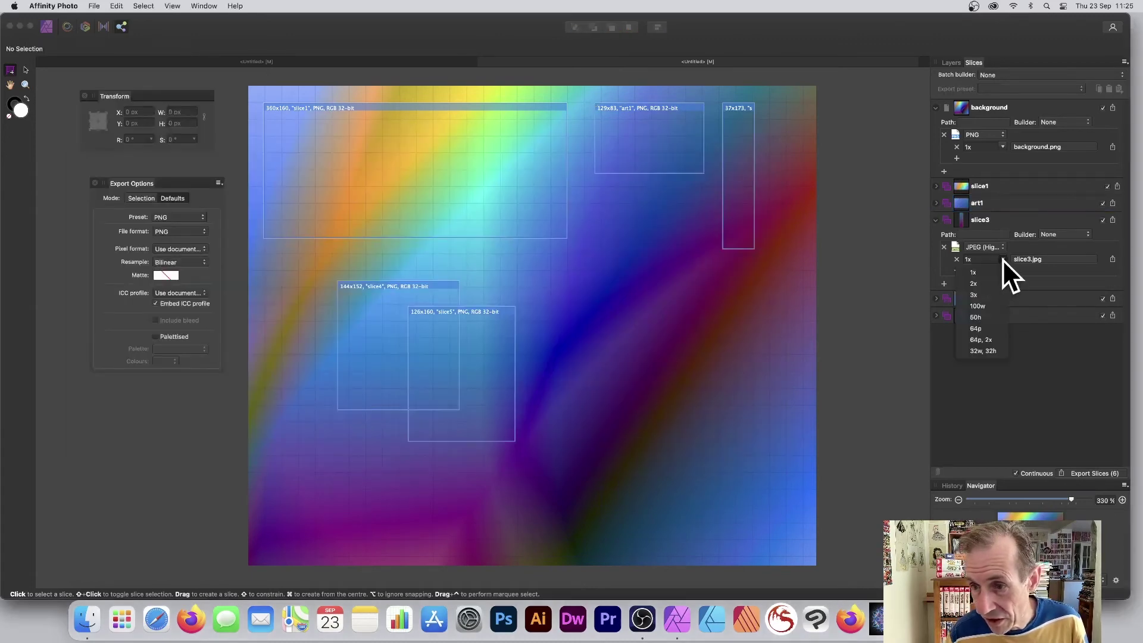
{"action": "left_click", "coordinate": [987, 292]}
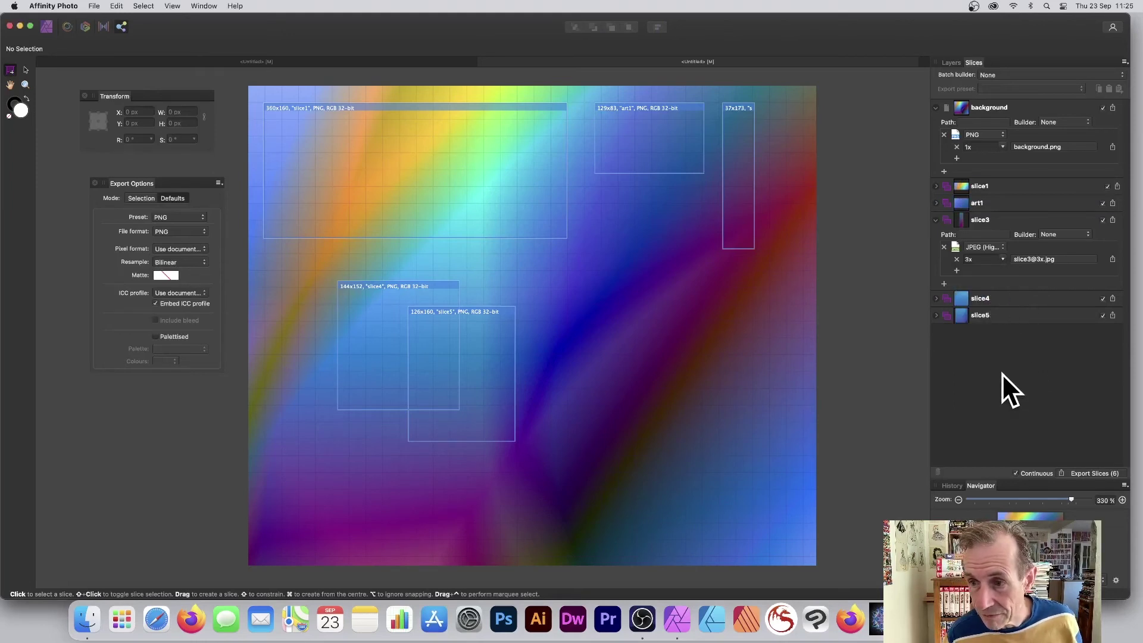
{"action": "key", "text": "super+Tab"}
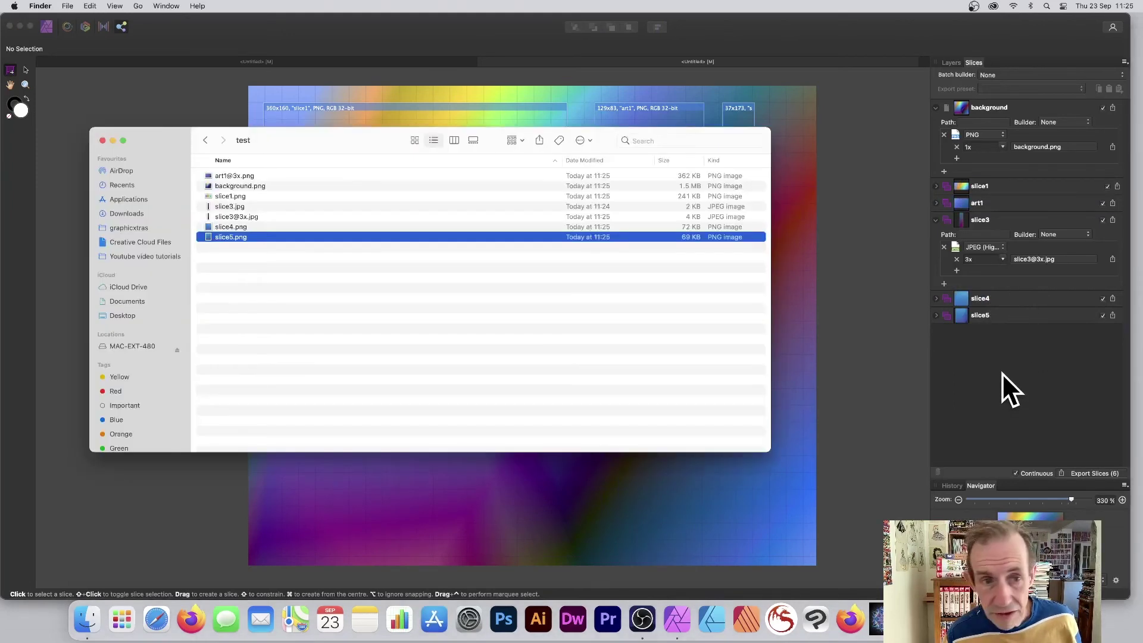
{"action": "left_click", "coordinate": [234, 217]}
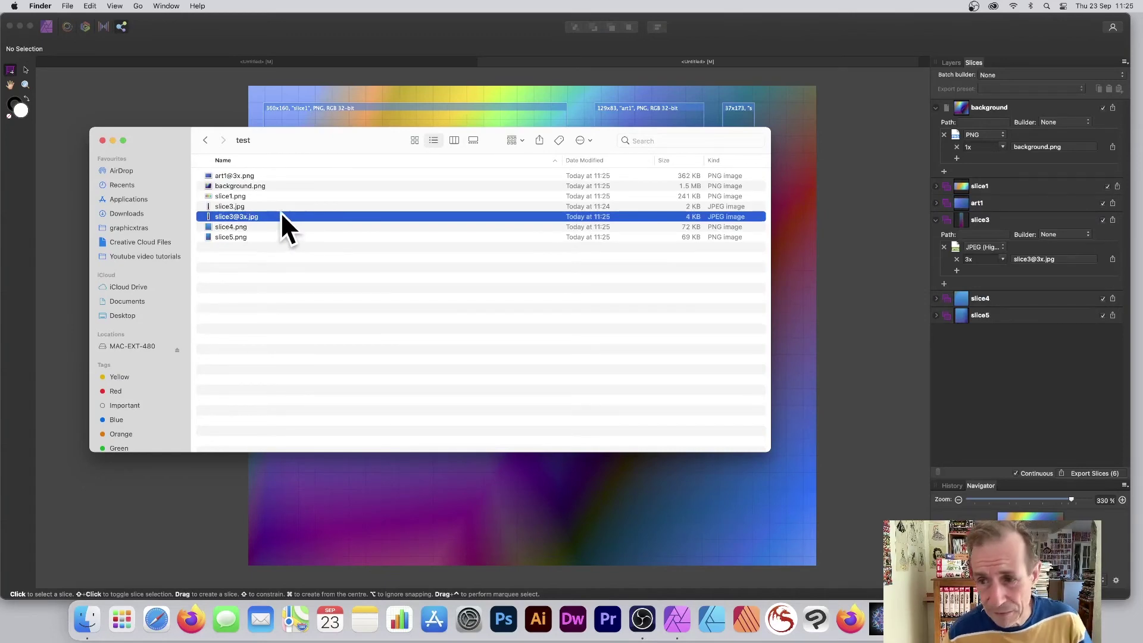
Marquee-select the seven exported files, open and dismiss their context menu
{"action": "left_click", "coordinate": [375, 285]}
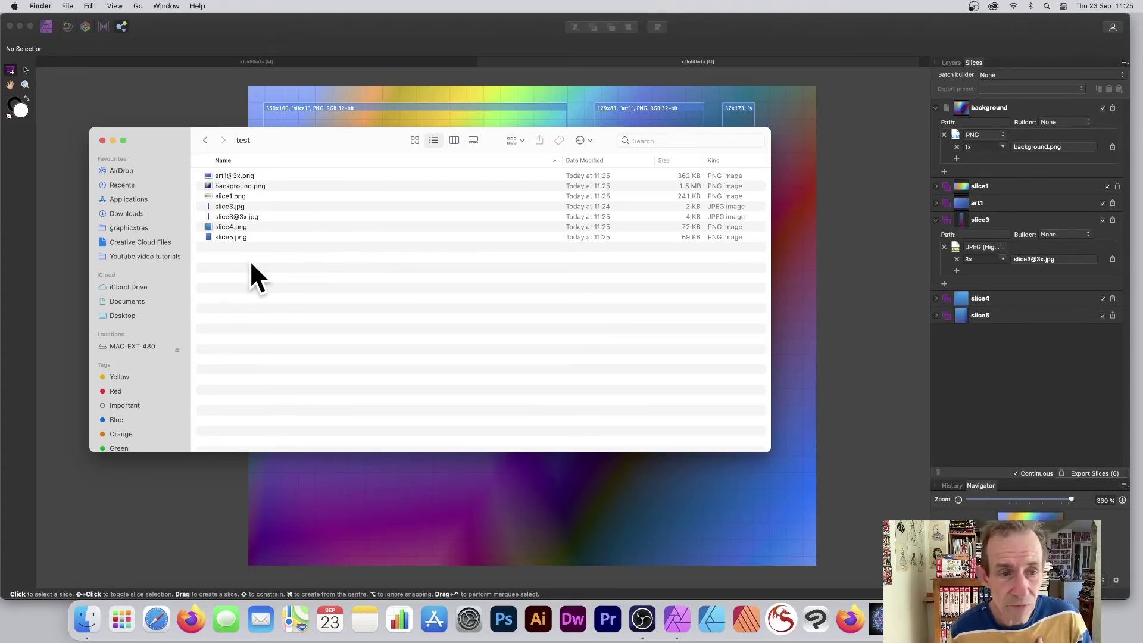
{"action": "left_click_drag", "start_coordinate": [251, 263], "coordinate": [200, 168]}
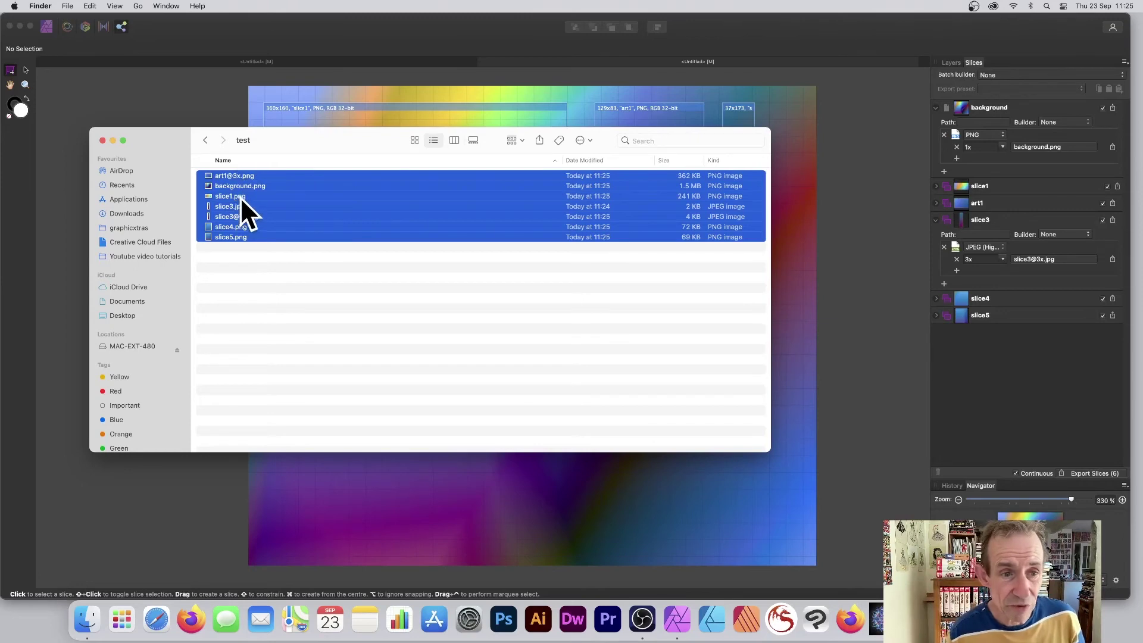
{"action": "right_click", "coordinate": [248, 176]}
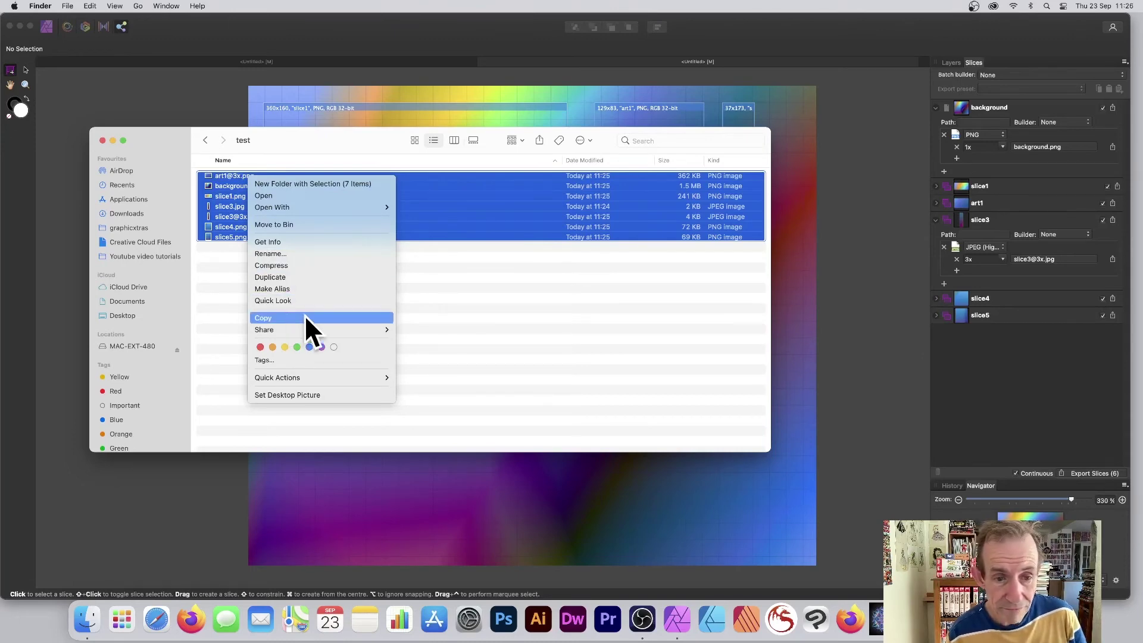
{"action": "left_click", "coordinate": [520, 283]}
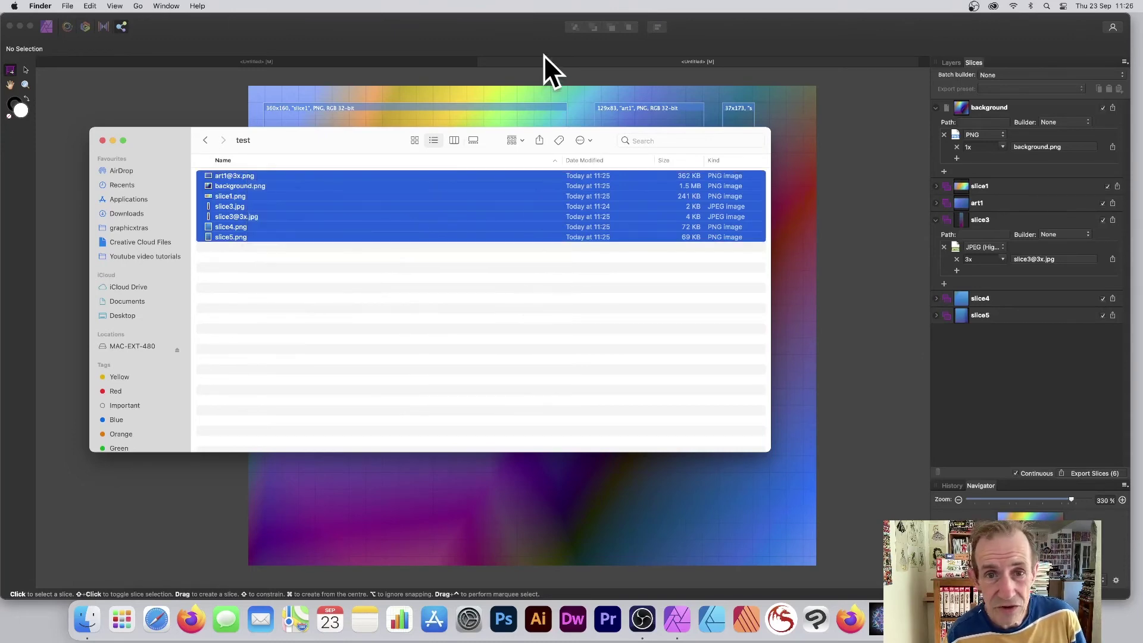
{"action": "left_click", "coordinate": [438, 66]}
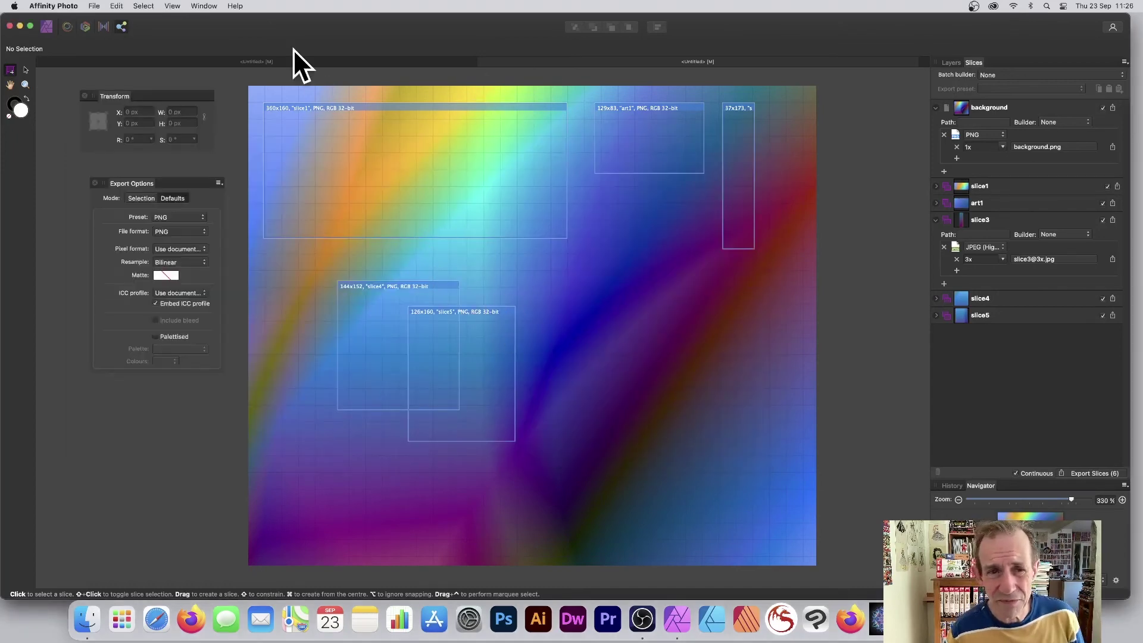
Draw slices slice6 through slice10 across the gradient, then switch to Finder
{"action": "left_click_drag", "start_coordinate": [421, 120], "coordinate": [546, 326]}
{"action": "left_click_drag", "start_coordinate": [502, 168], "coordinate": [662, 286]}
{"action": "left_click_drag", "start_coordinate": [426, 150], "coordinate": [556, 284]}
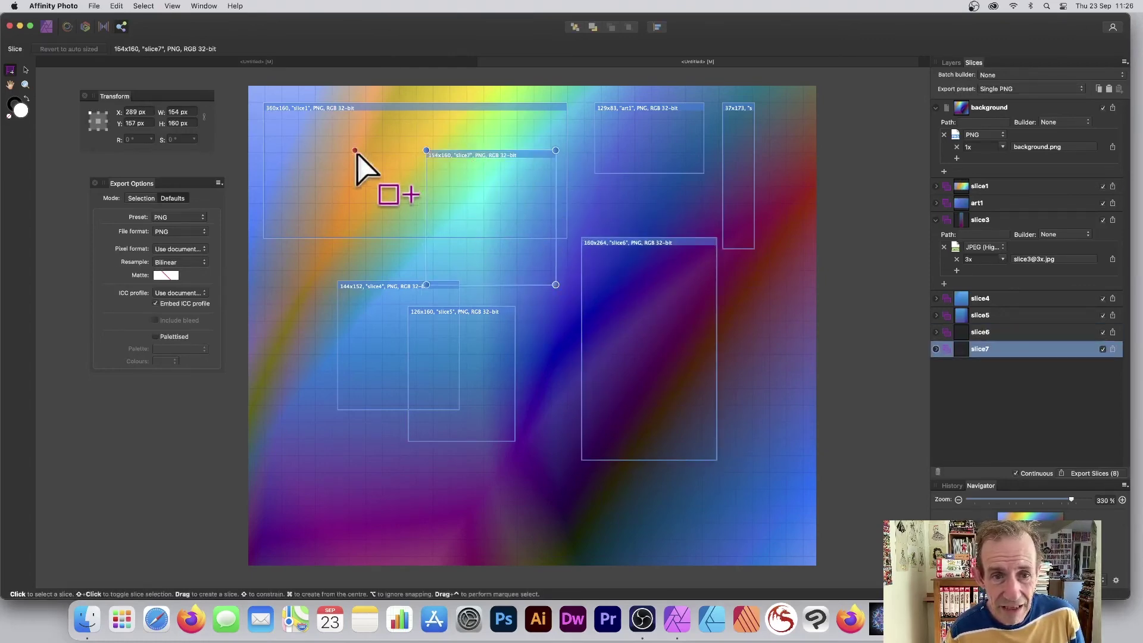
{"action": "left_click_drag", "start_coordinate": [355, 151], "coordinate": [492, 220]}
{"action": "left_click_drag", "start_coordinate": [388, 119], "coordinate": [430, 257]}
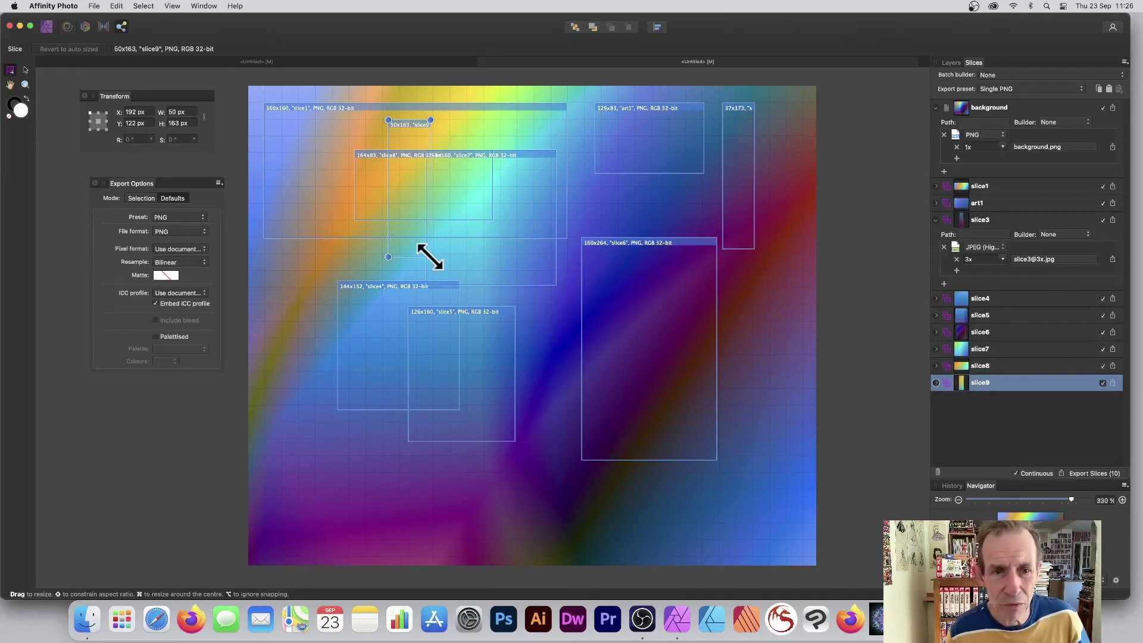
{"action": "left_click_drag", "start_coordinate": [430, 256], "coordinate": [555, 366]}
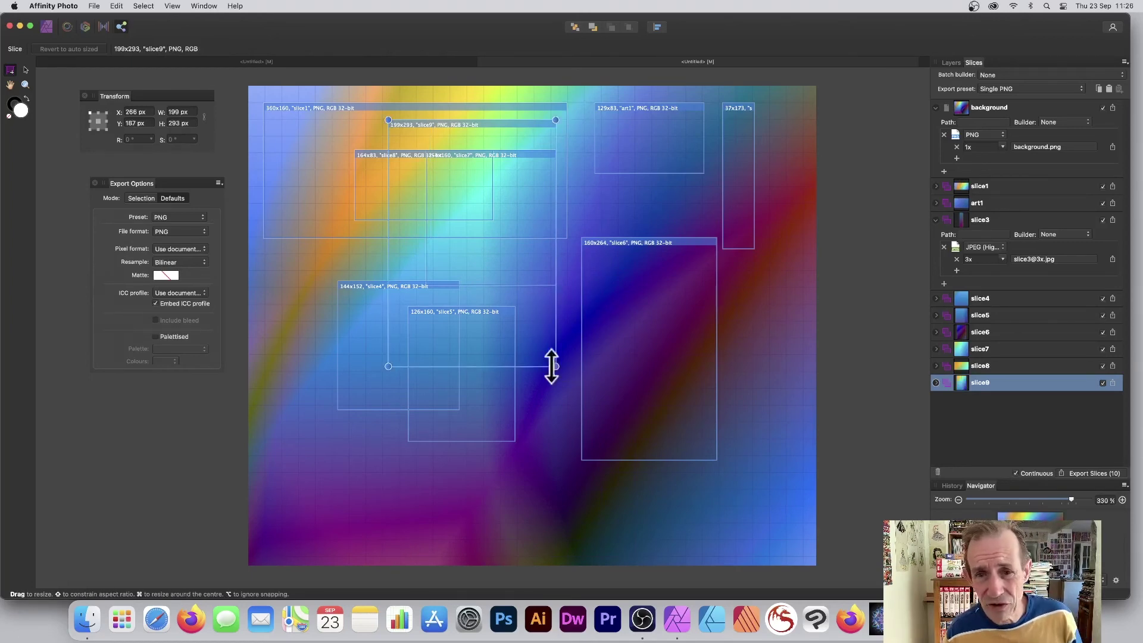
{"action": "left_click_drag", "start_coordinate": [665, 192], "coordinate": [507, 299]}
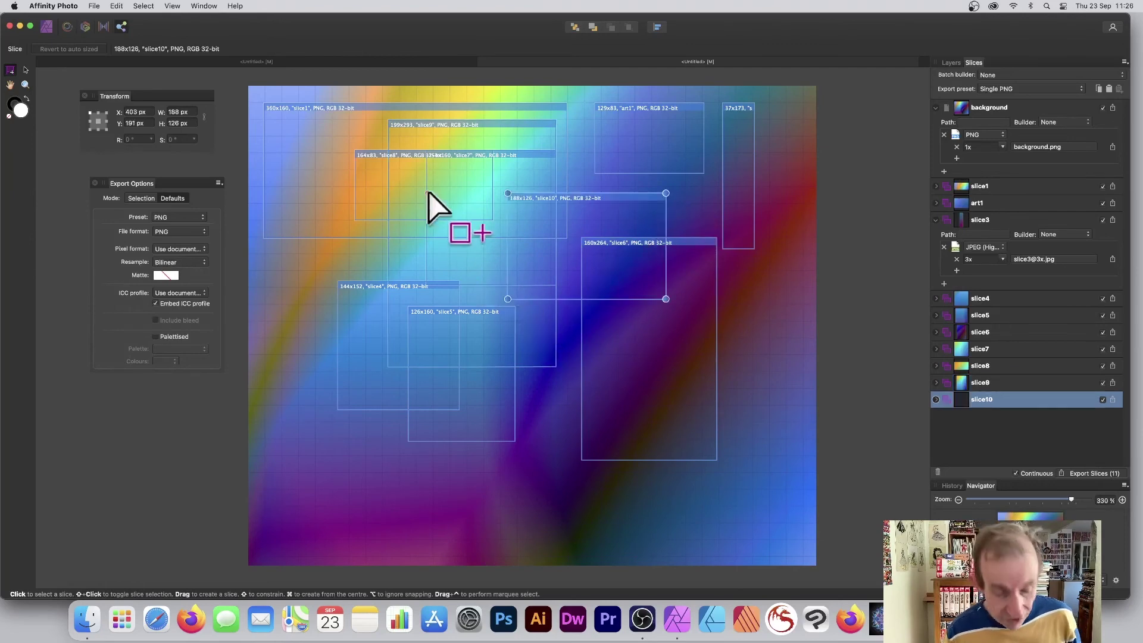
{"action": "key", "text": "super+Tab"}
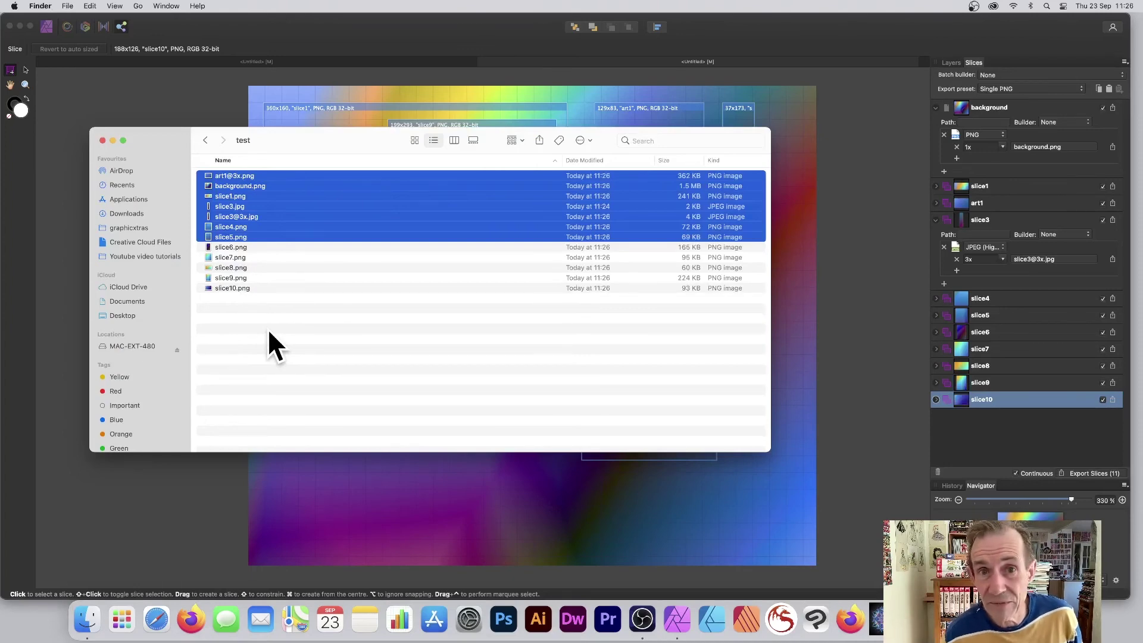
Start Export Slices for all eleven slices, keeping test as the save folder
{"action": "key", "text": "super+Tab"}
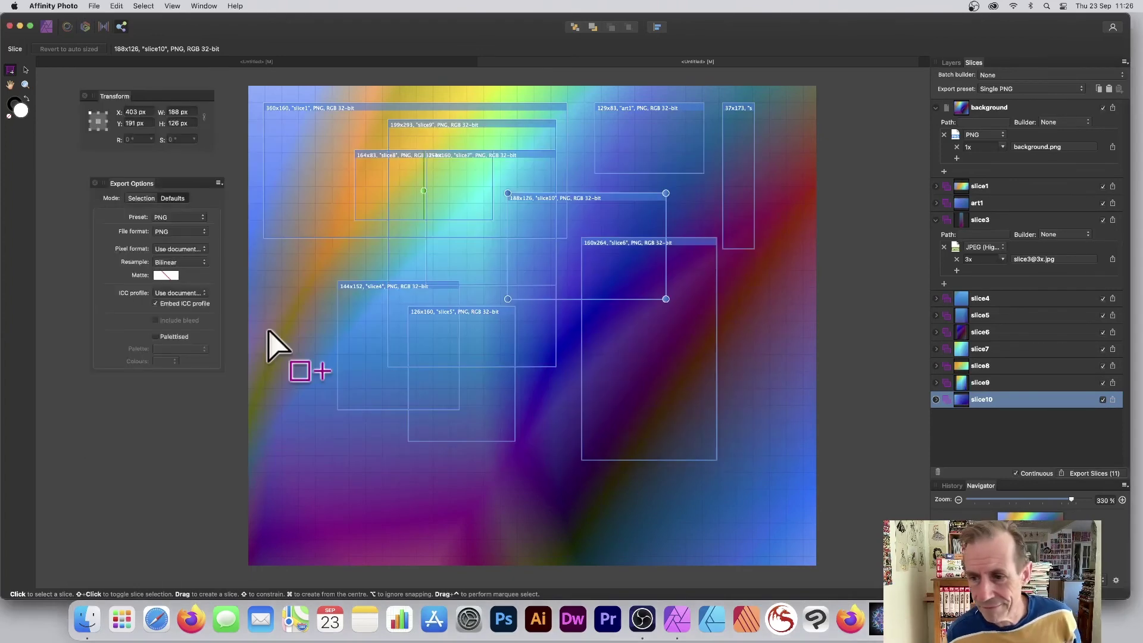
{"action": "left_click", "coordinate": [937, 383]}
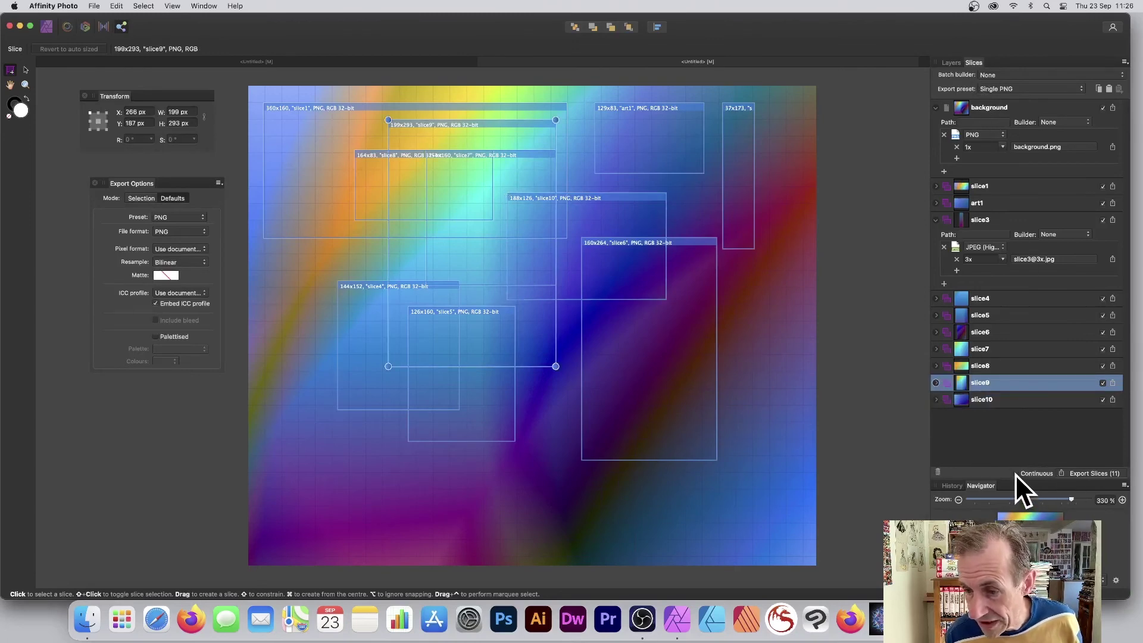
{"action": "left_click", "coordinate": [1087, 473]}
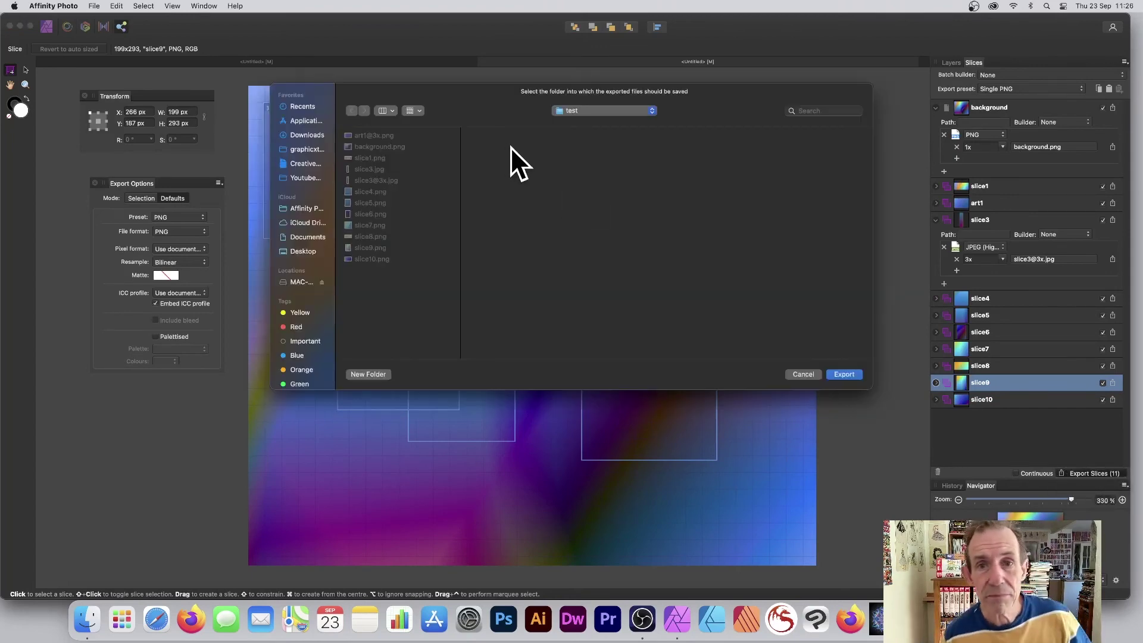
{"action": "left_click", "coordinate": [586, 112]}
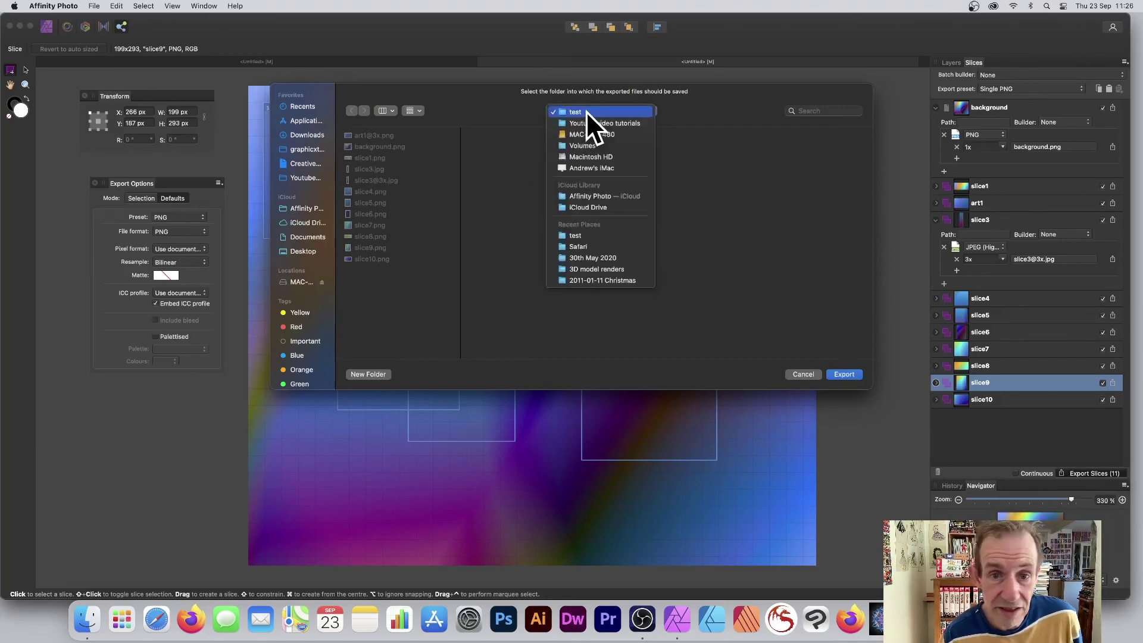
{"action": "left_click", "coordinate": [539, 106]}
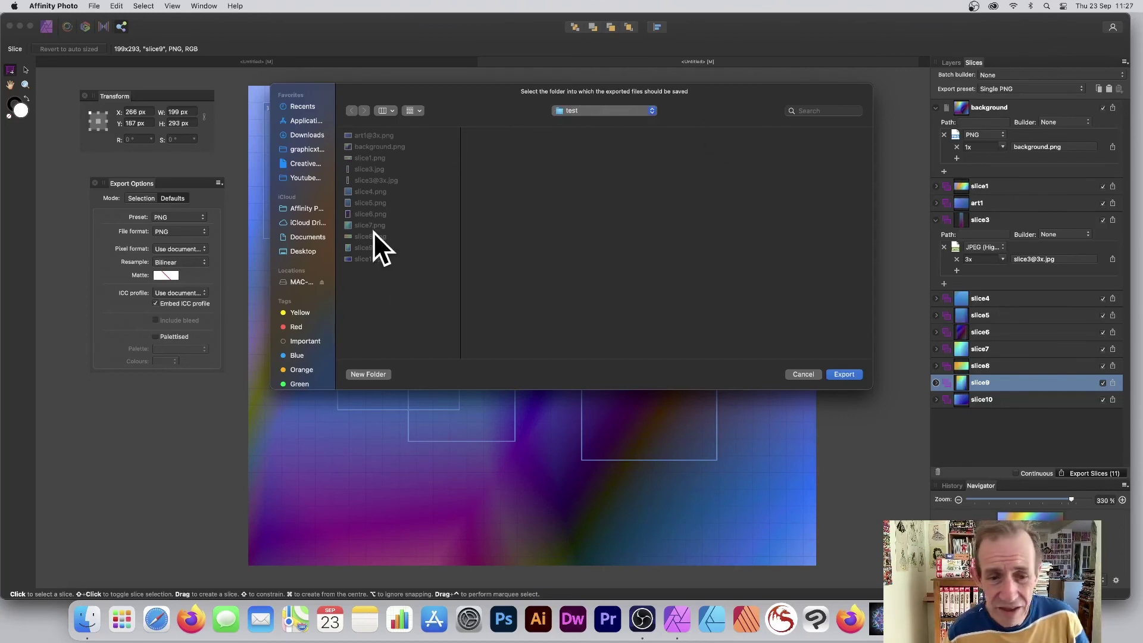
Trash all old files in the test folder, then export the slices into it
{"action": "left_click", "coordinate": [87, 619]}
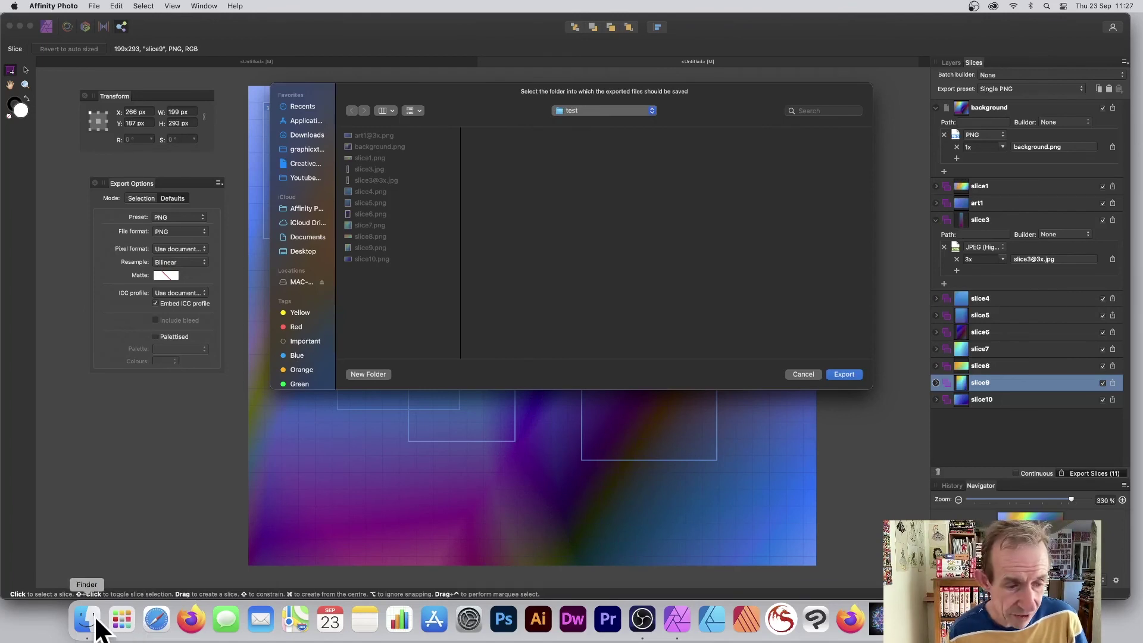
{"action": "key", "text": "super+a"}
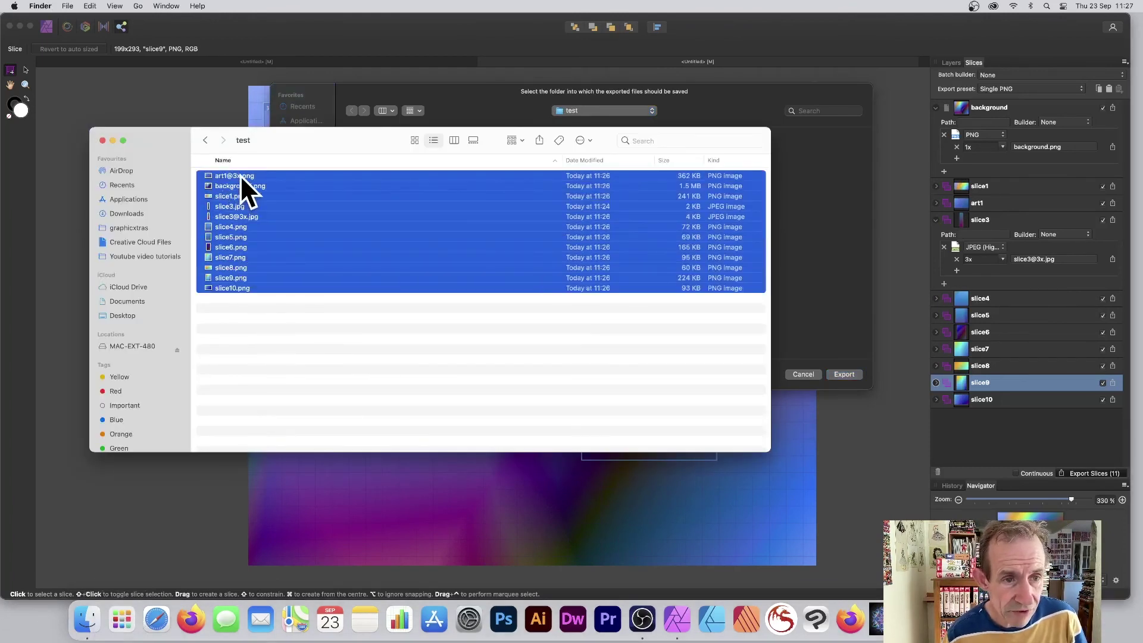
{"action": "right_click", "coordinate": [245, 174]}
{"action": "key", "text": "Escape"}
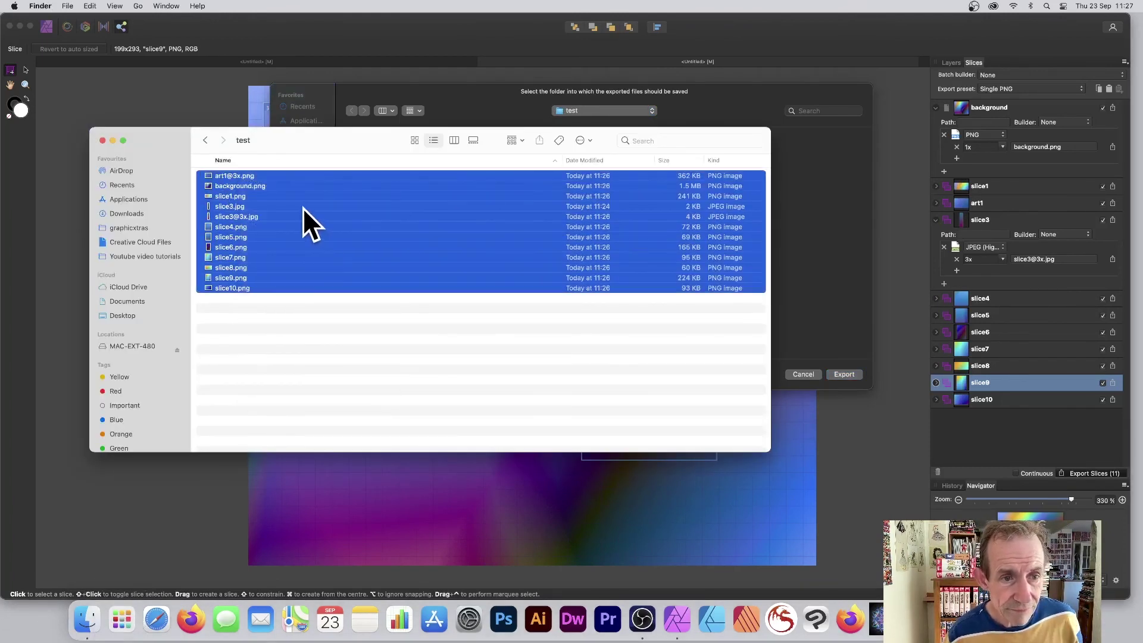
{"action": "key", "text": "super+BackSpace"}
{"action": "left_click", "coordinate": [627, 303]}
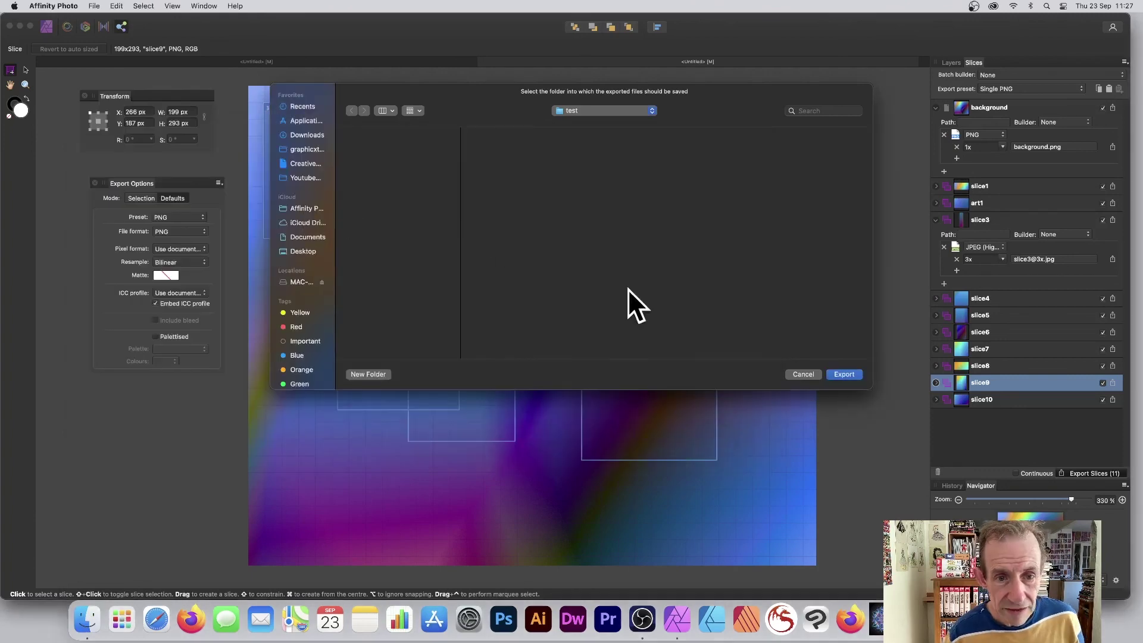
{"action": "left_click", "coordinate": [836, 374]}
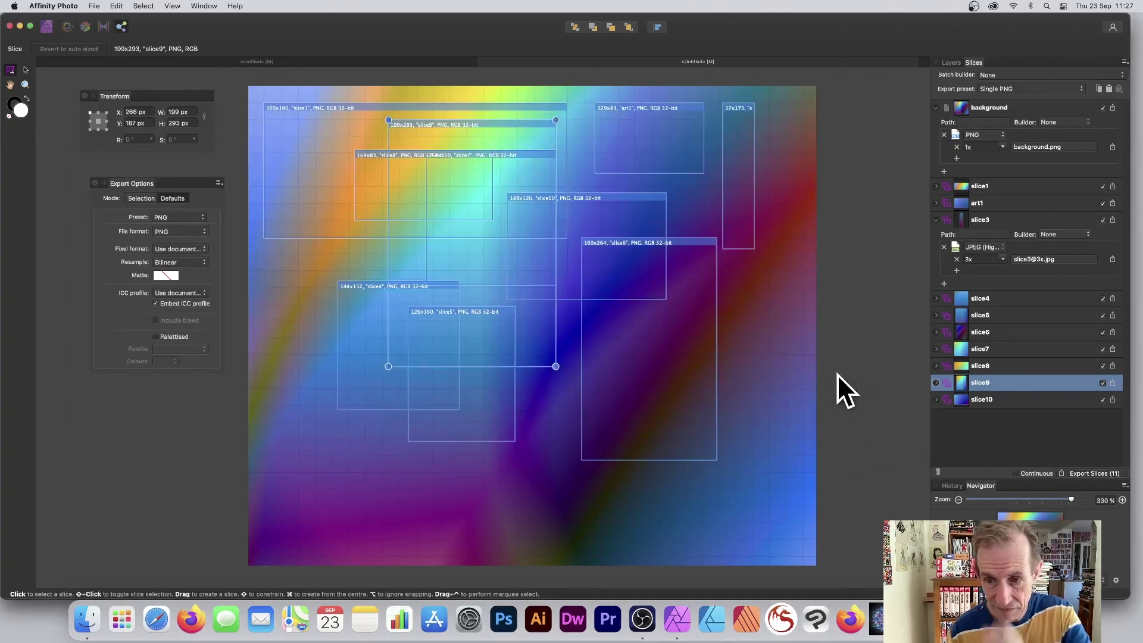
{"action": "left_click", "coordinate": [87, 619]}
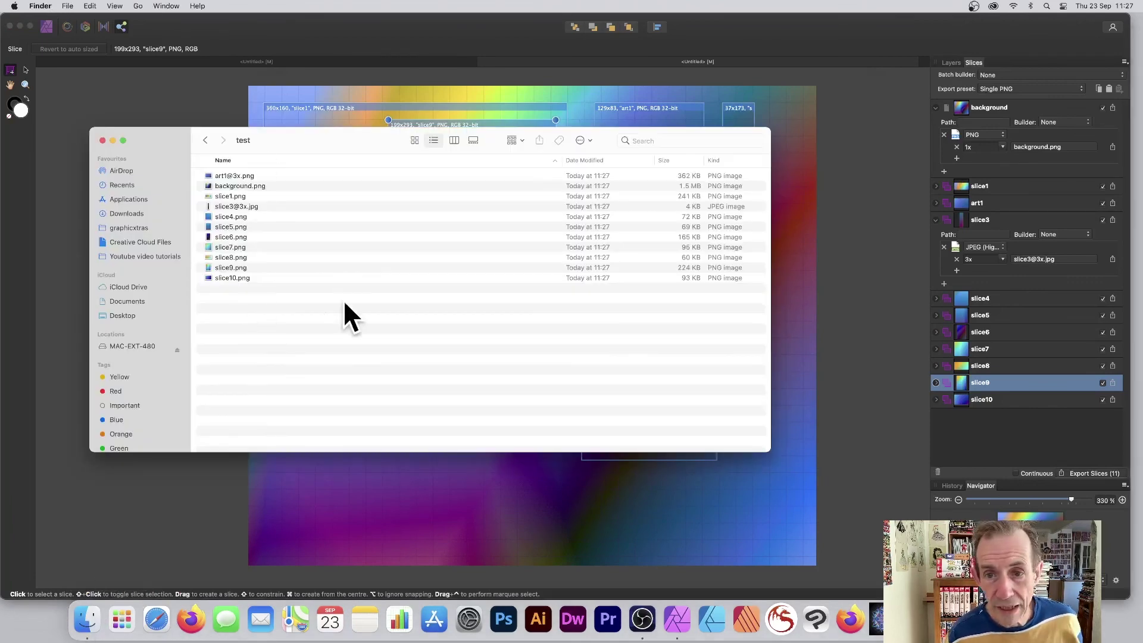
{"action": "key", "text": "super+h"}
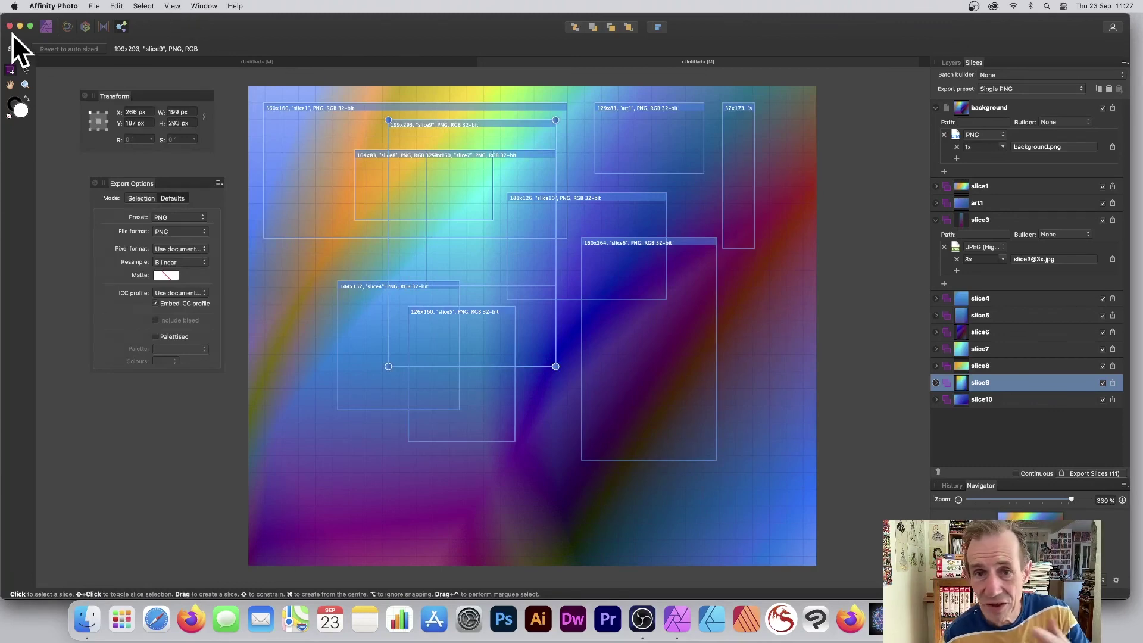
Switch to Photo Persona and select the gradient pixel layer
{"action": "left_click", "coordinate": [46, 28]}
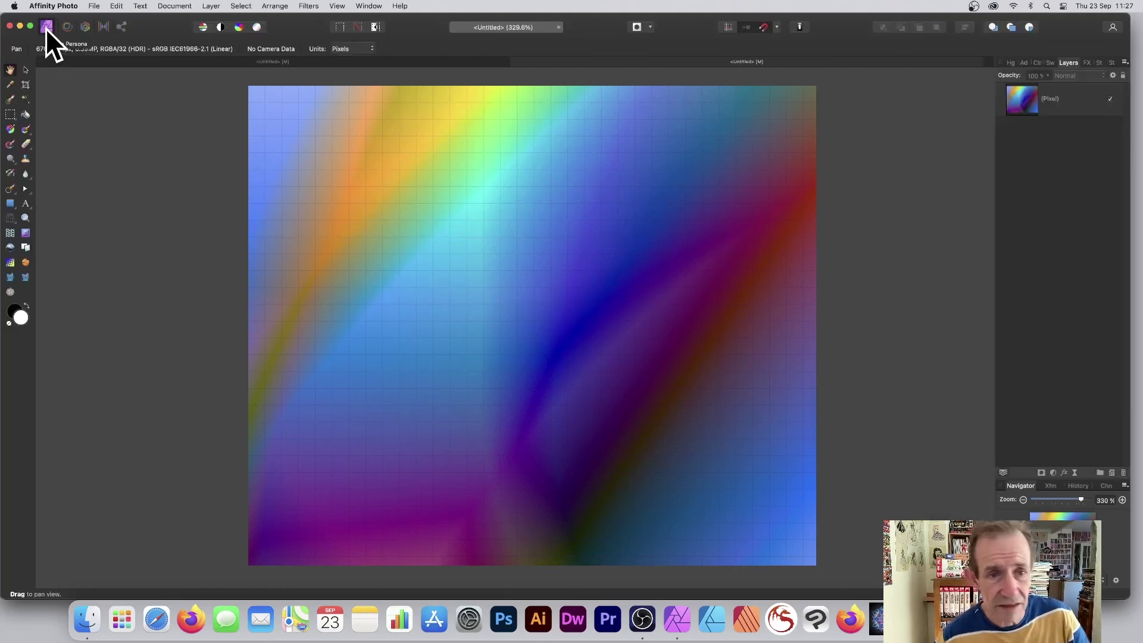
{"action": "left_click", "coordinate": [310, 6]}
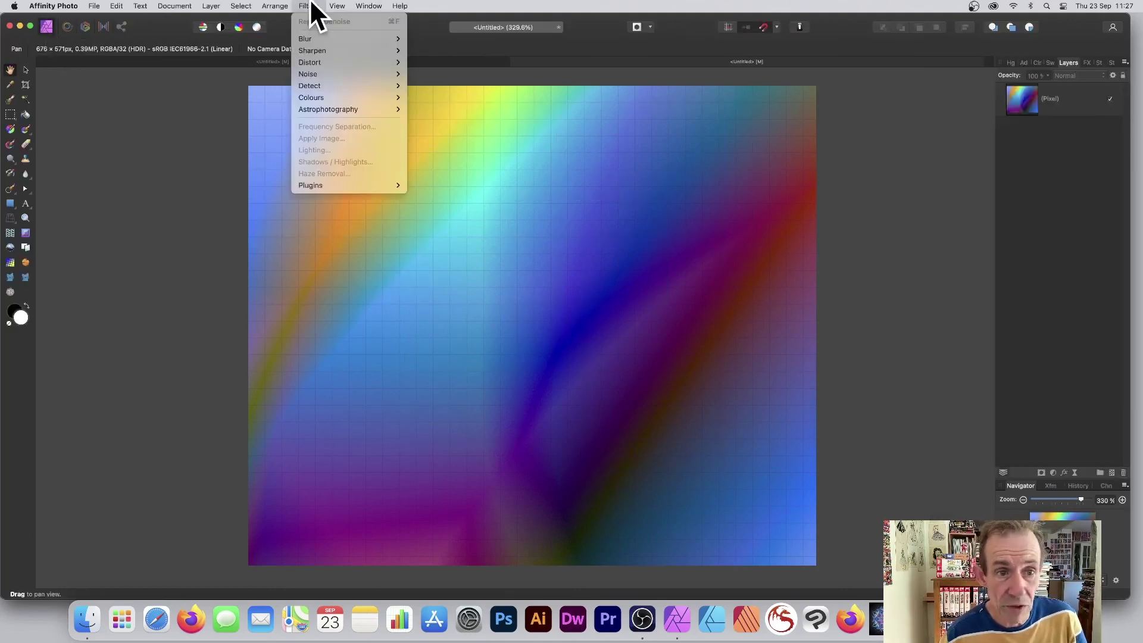
{"action": "left_click", "coordinate": [13, 89]}
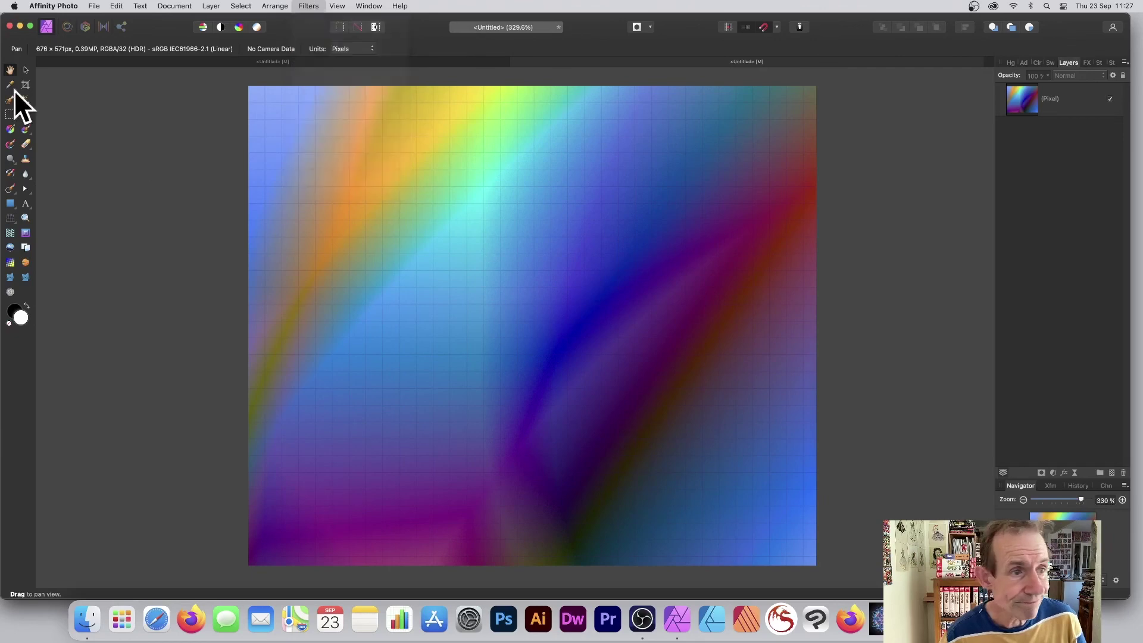
{"action": "left_click", "coordinate": [27, 70]}
{"action": "left_click", "coordinate": [255, 136]}
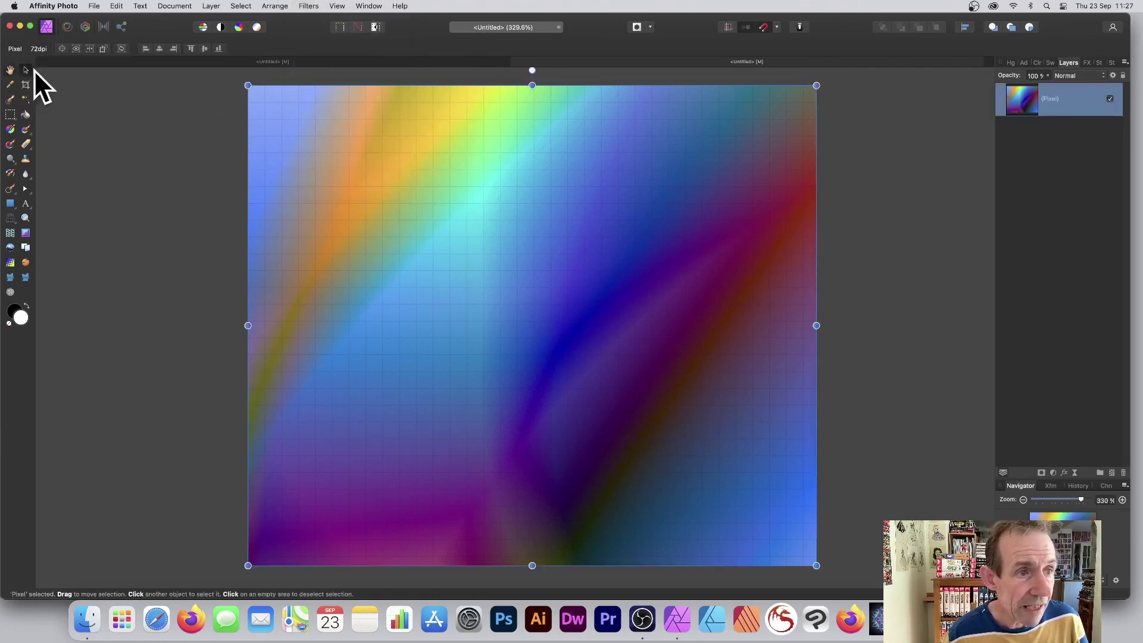
Apply Distort > Deform, dragging two pins up-left to warp the gradient
{"action": "left_click", "coordinate": [309, 5]}
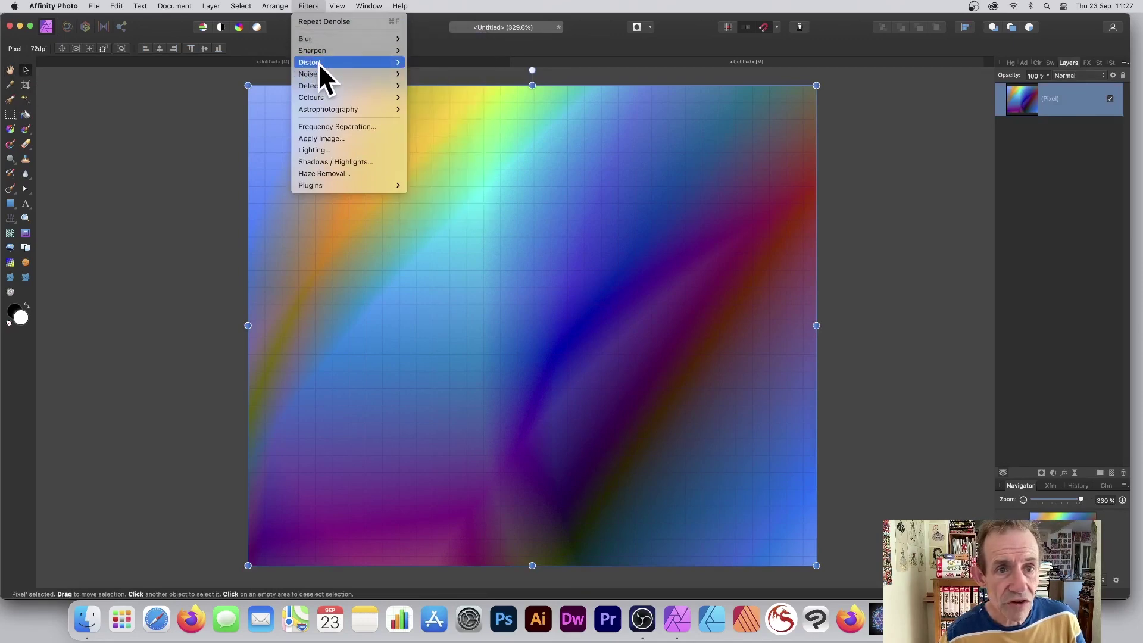
{"action": "mouse_move", "coordinate": [317, 62]}
{"action": "left_click", "coordinate": [454, 60]}
{"action": "left_click", "coordinate": [407, 175]}
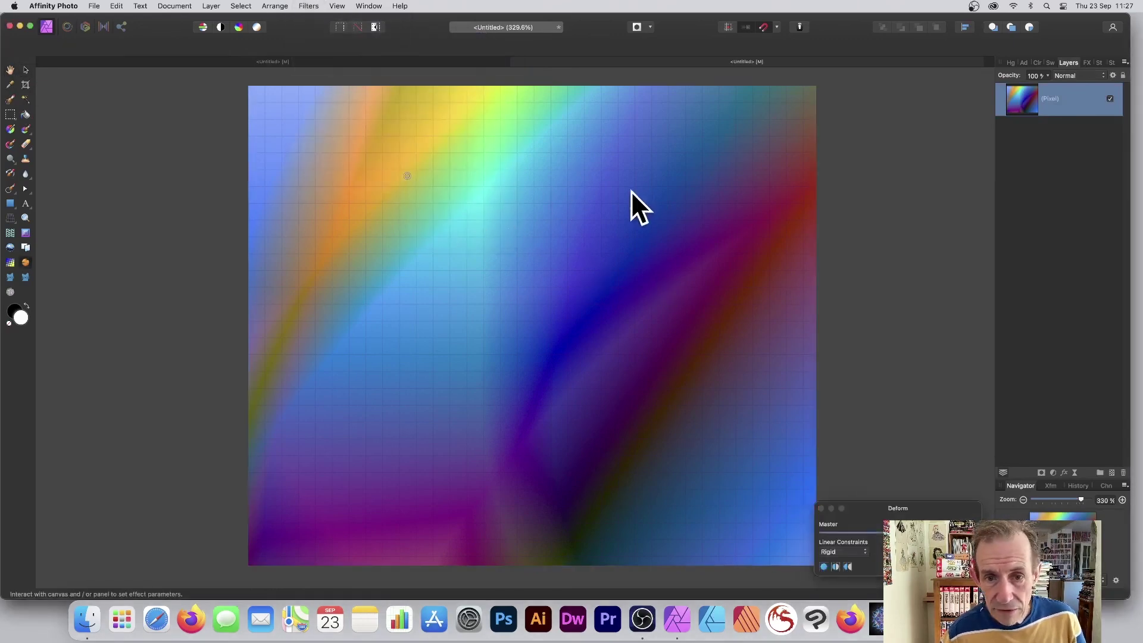
{"action": "left_click_drag", "start_coordinate": [630, 191], "coordinate": [259, 96]}
{"action": "left_click_drag", "start_coordinate": [682, 368], "coordinate": [296, 203]}
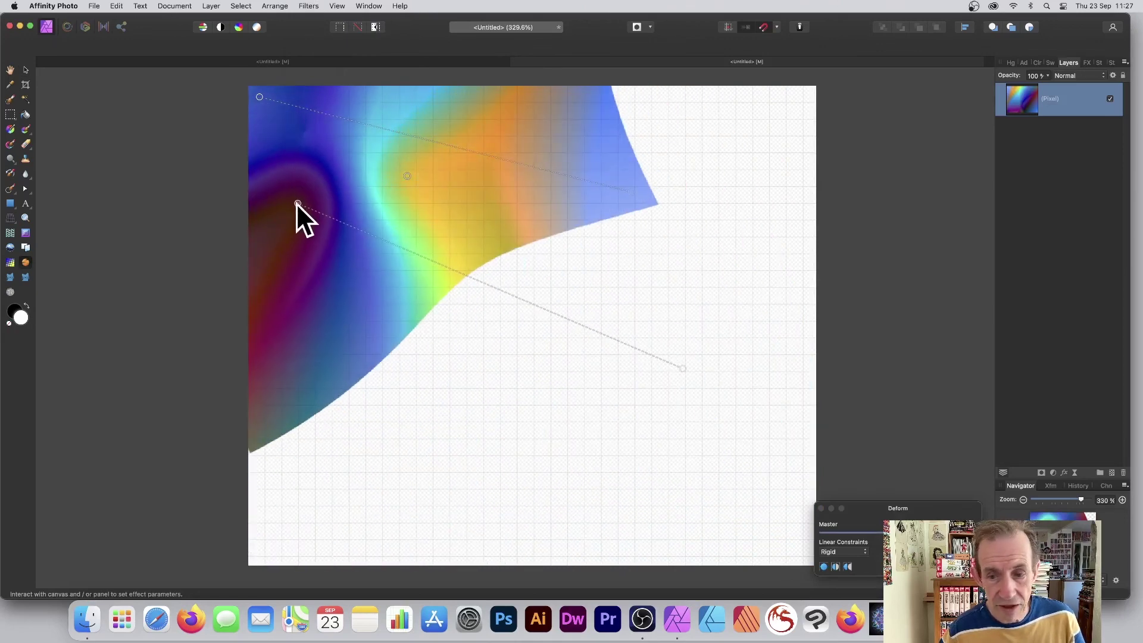
{"action": "key", "text": "v"}
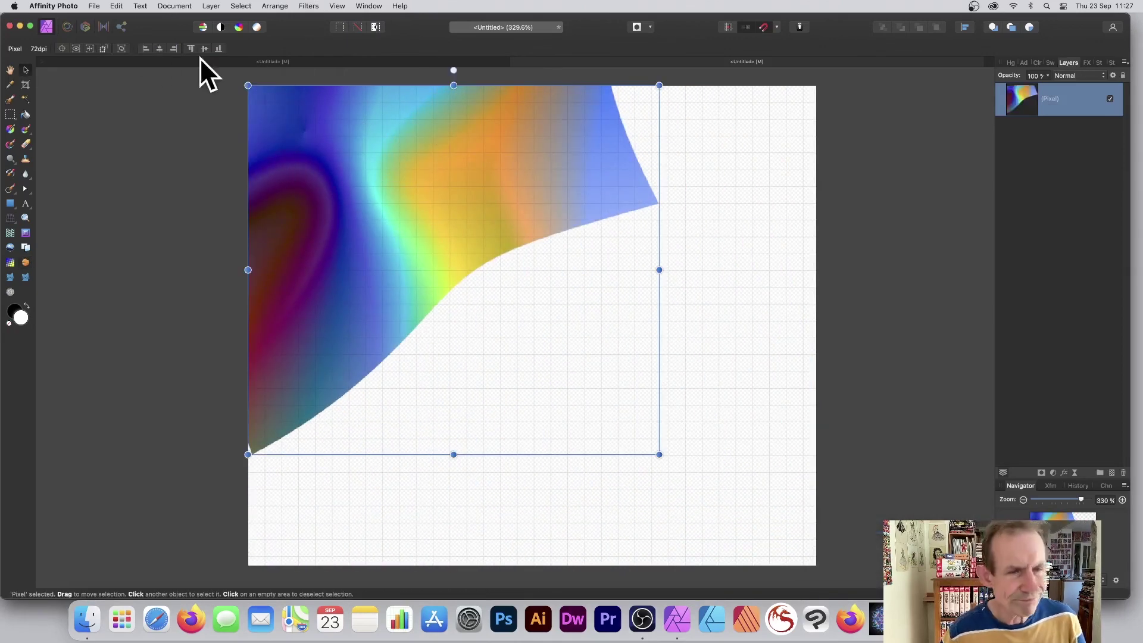
{"action": "left_click", "coordinate": [119, 26]}
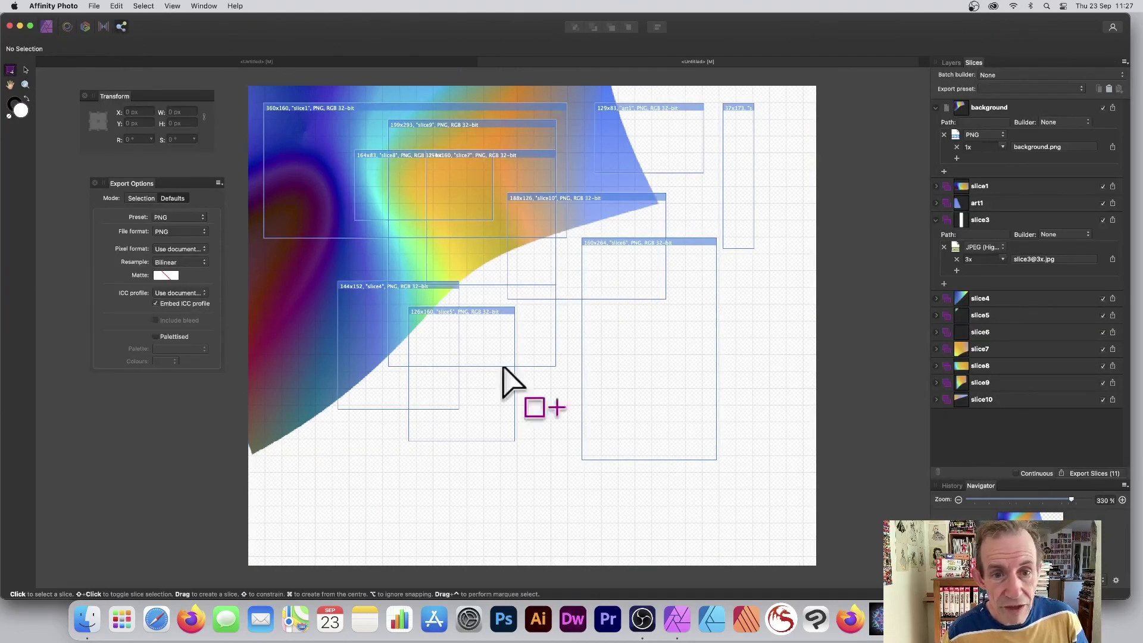